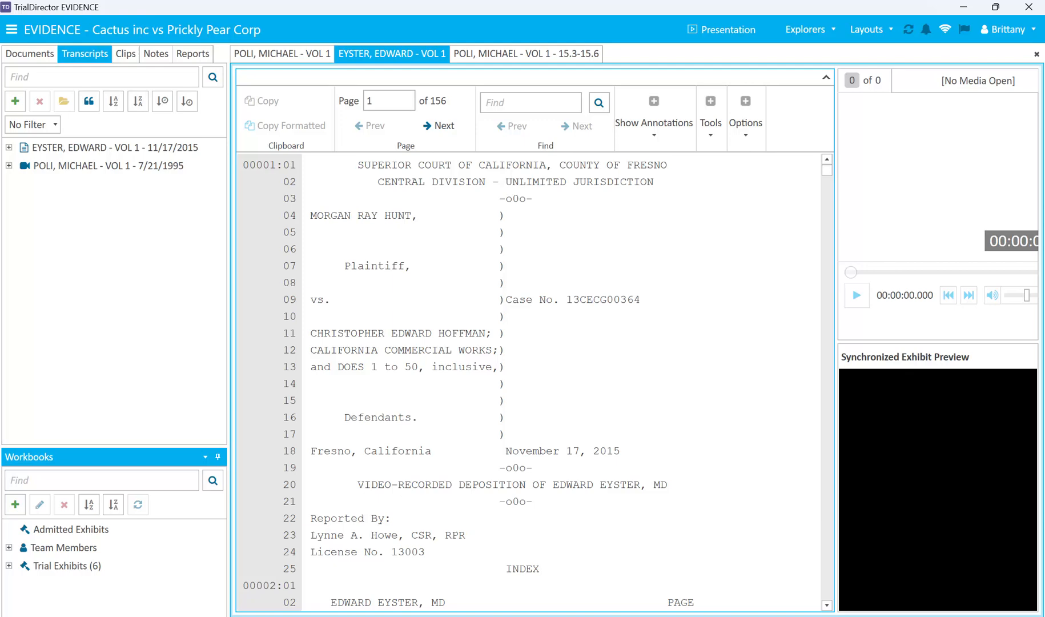
# - Close the 11/17/2015 deposition transcript and the 15.3-15.6 excerpt, keeping the 7/21/1995 VOL 1 transcript open
pyautogui.click(1037, 54)
pyautogui.click(1037, 54)
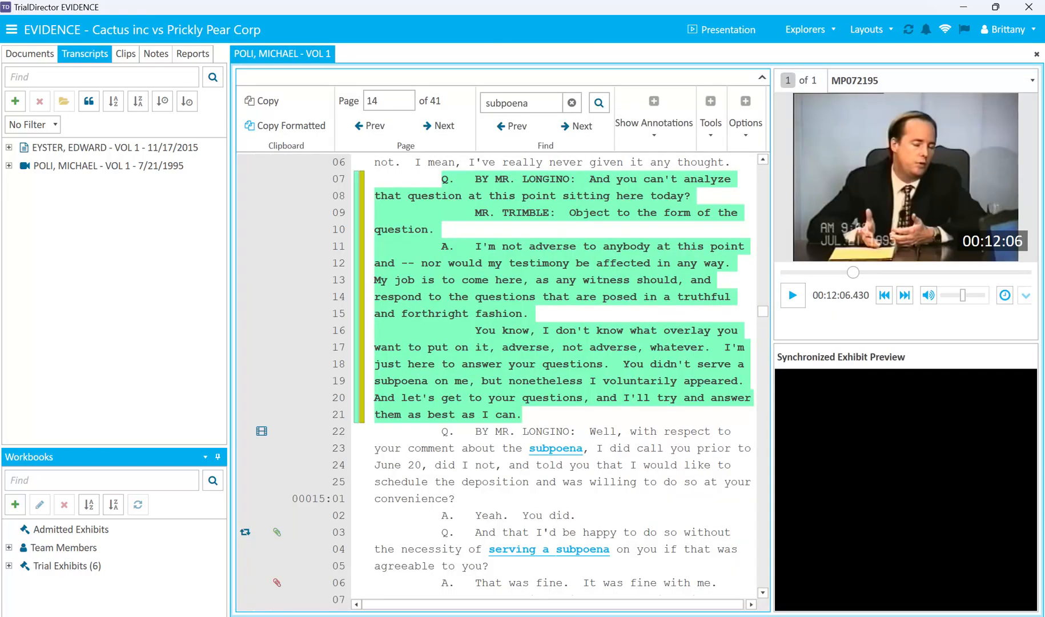
pyautogui.scroll(-6, 493, 418)
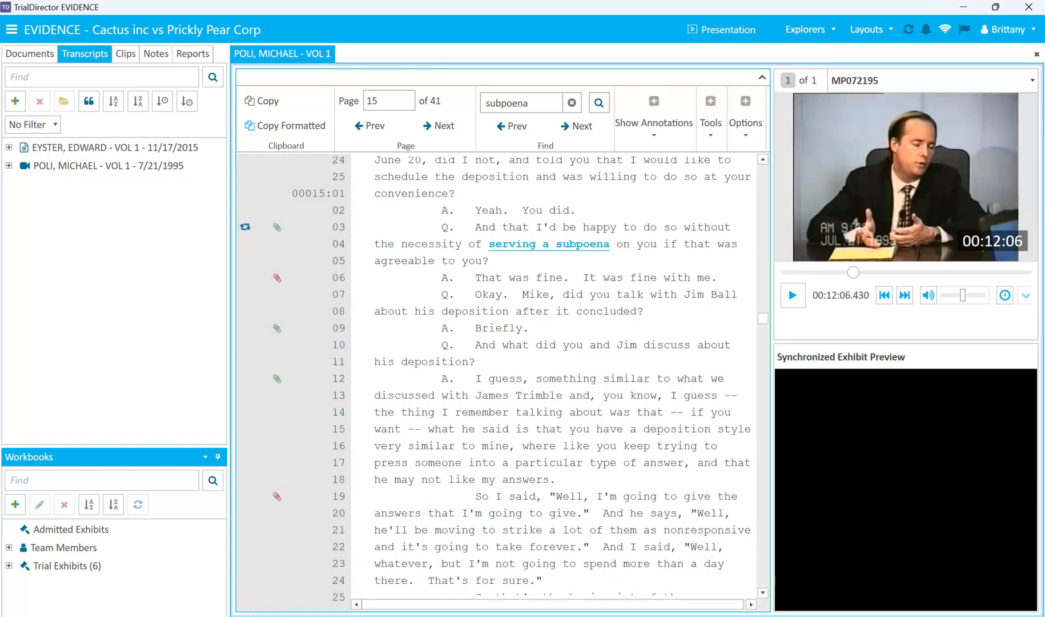
pyautogui.scroll(-1, 493, 418)
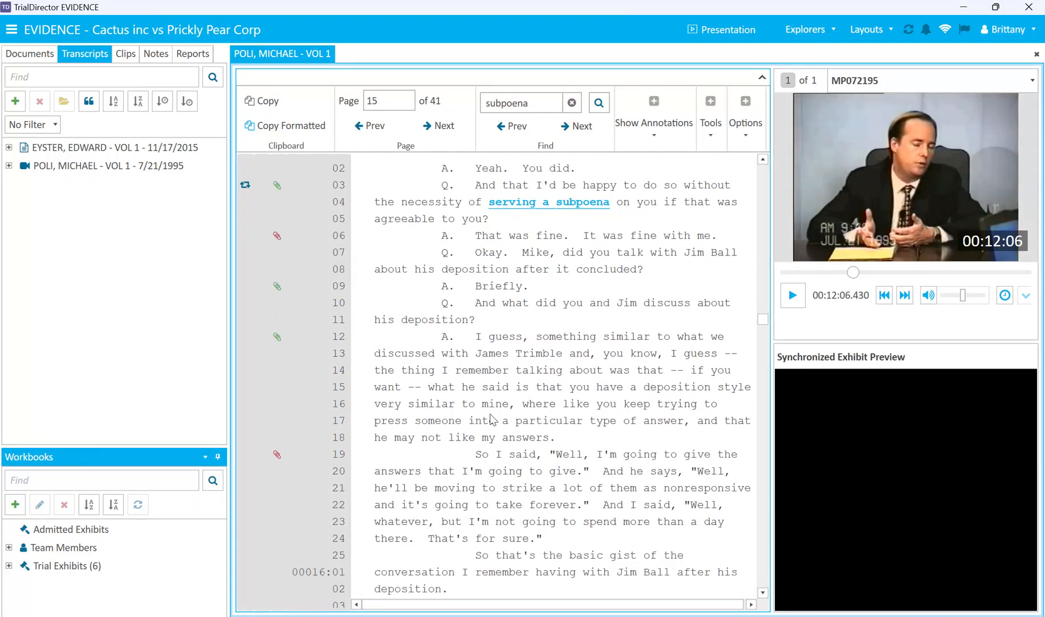
pyautogui.moveTo(442, 261); pyautogui.dragTo(537, 554)
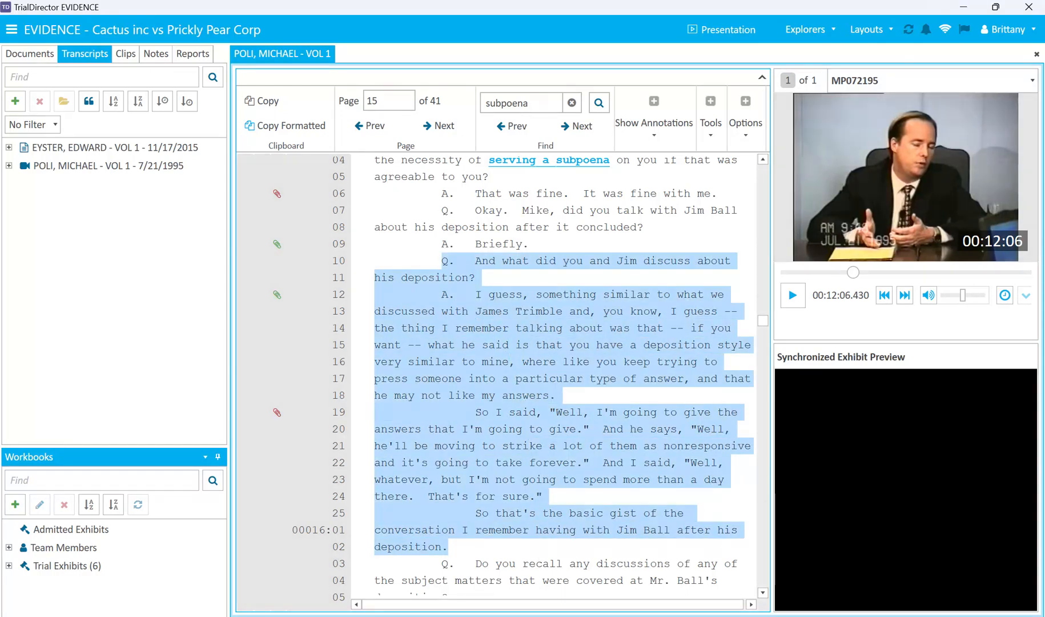
pyautogui.rightClick(476, 395)
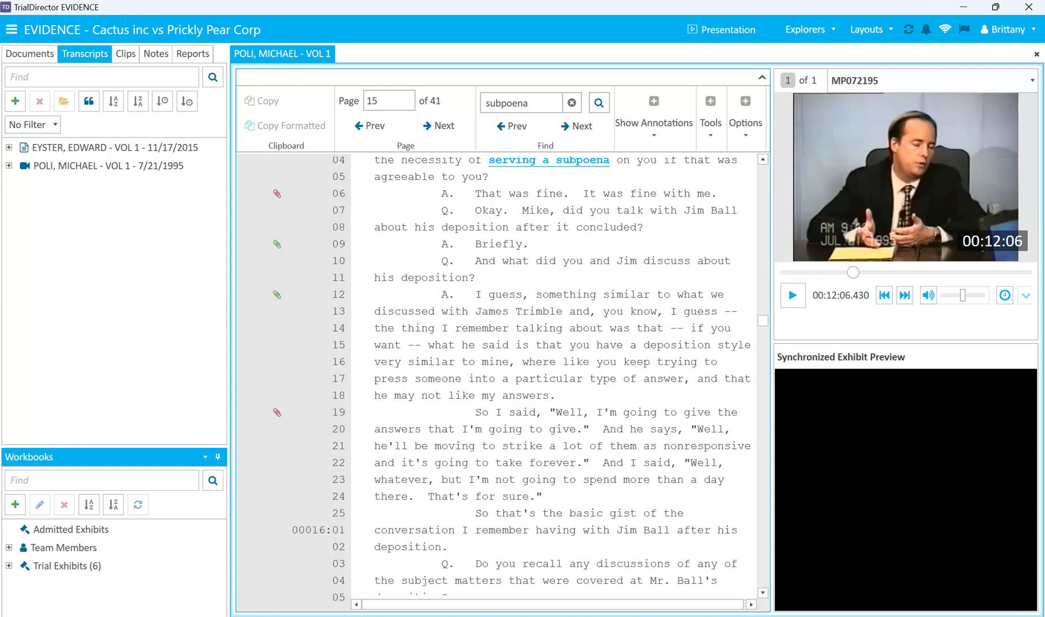
# - Show the Designations explorer and add a yellow designation named PLf Direct with no party
pyautogui.click(810, 30)
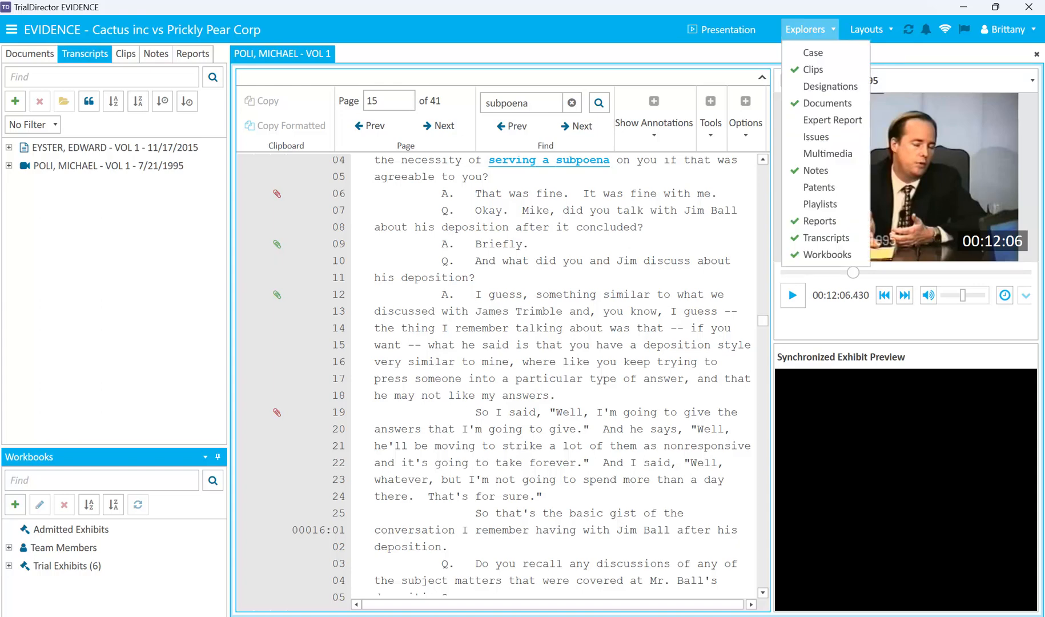
pyautogui.click(829, 87)
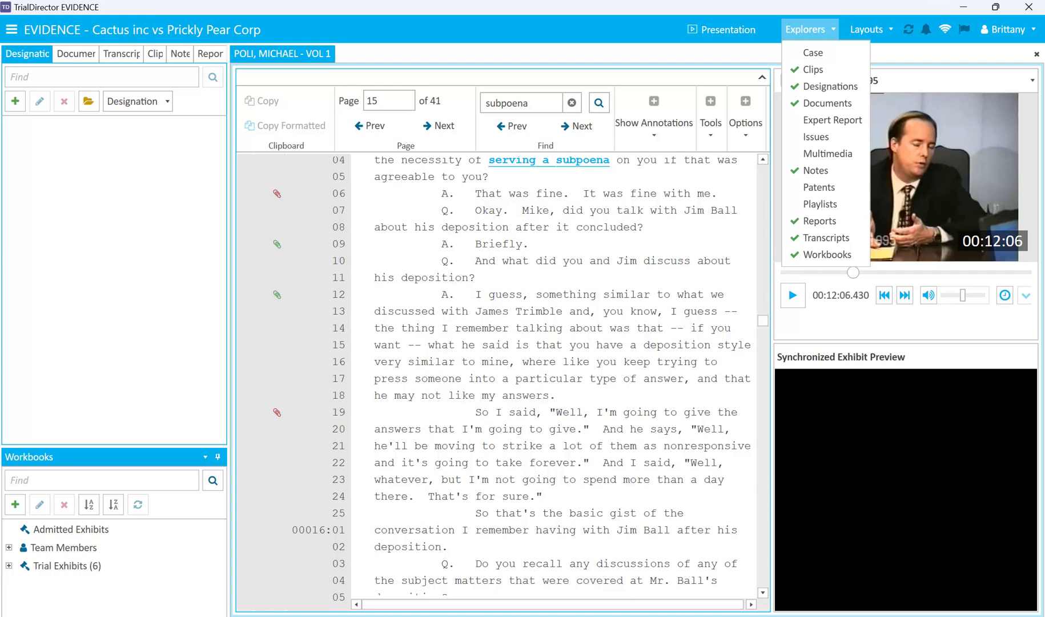
pyautogui.click(15, 101)
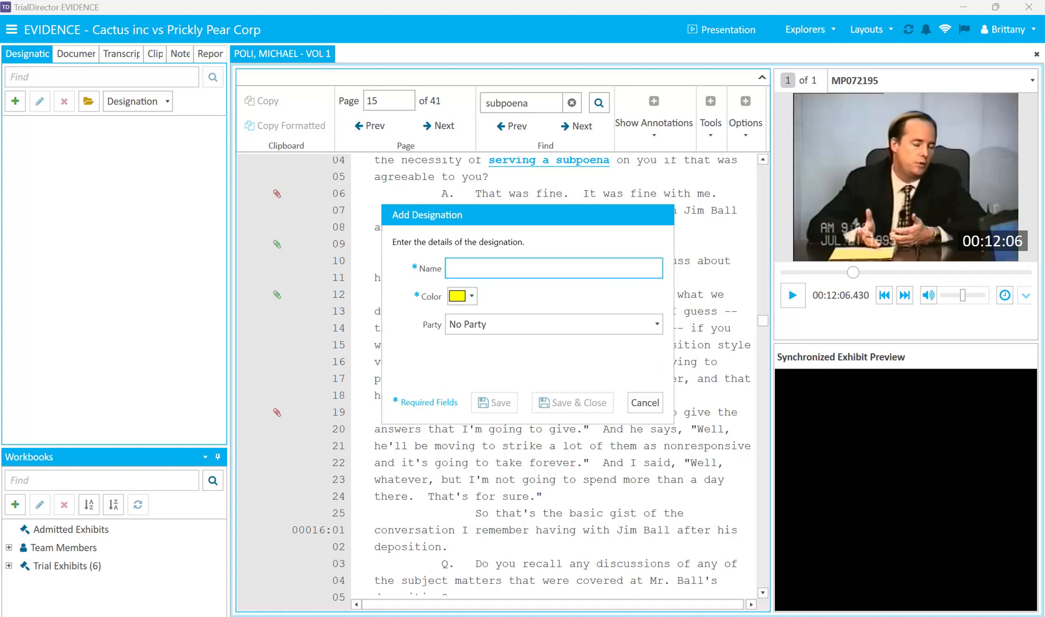
pyautogui.write('PL')
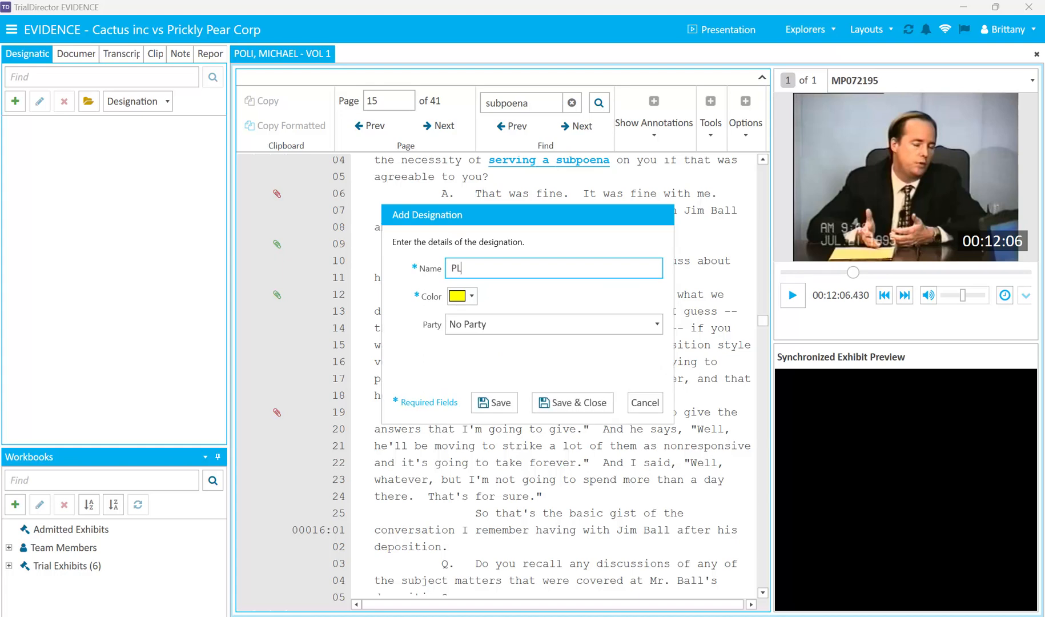
pyautogui.write('f Direct')
pyautogui.click(471, 295)
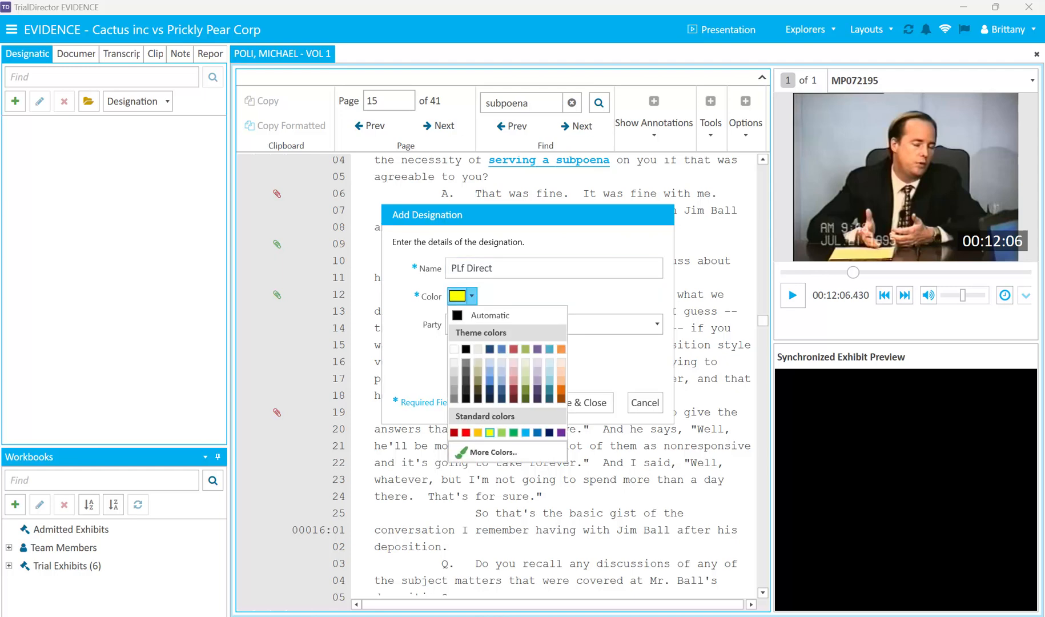
pyautogui.click(471, 295)
pyautogui.click(554, 325)
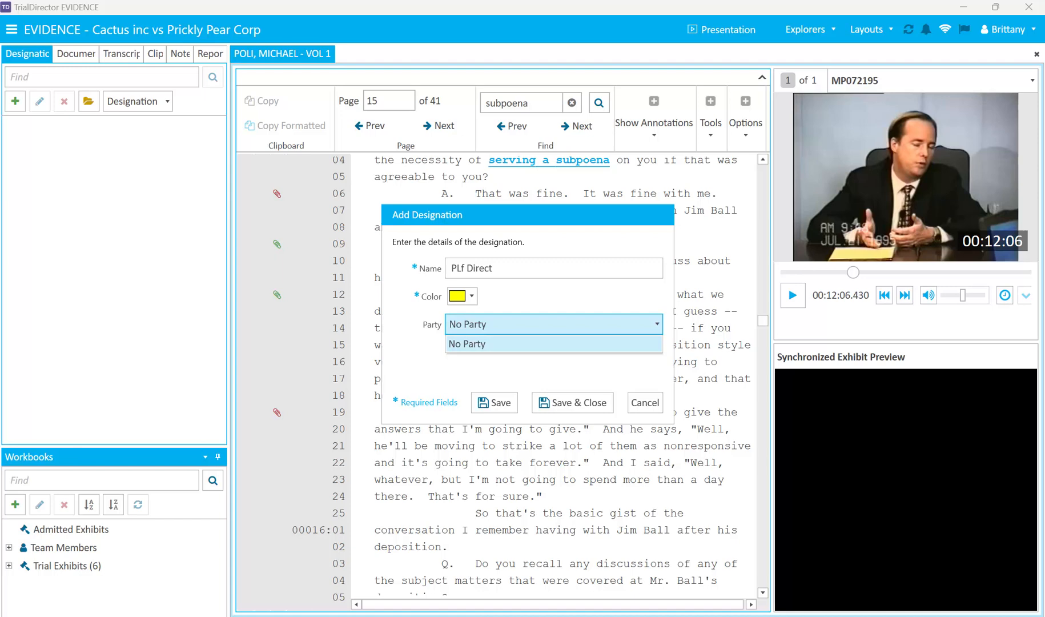
pyautogui.click(554, 324)
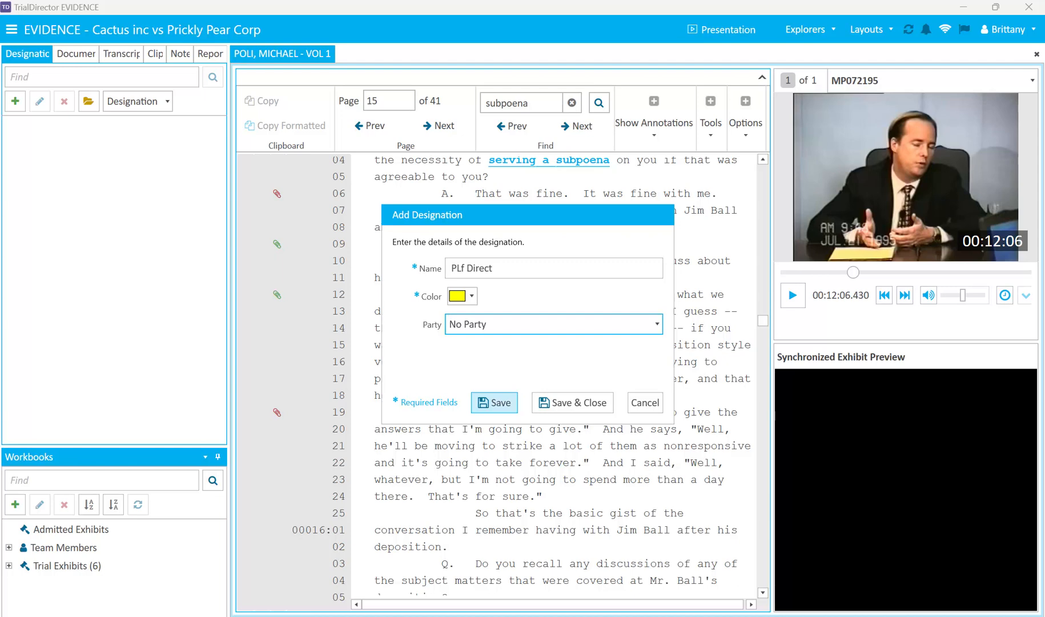
pyautogui.click(495, 402)
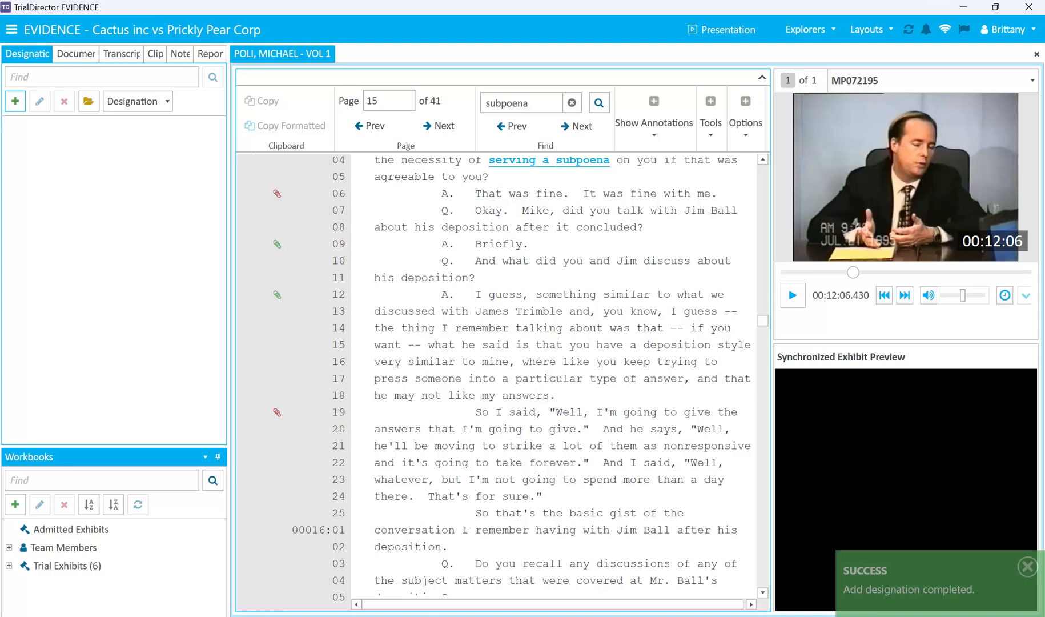
# - Add a second designation named Def Cross in light blue with no party, and finish adding designations
pyautogui.write('Def Cross')
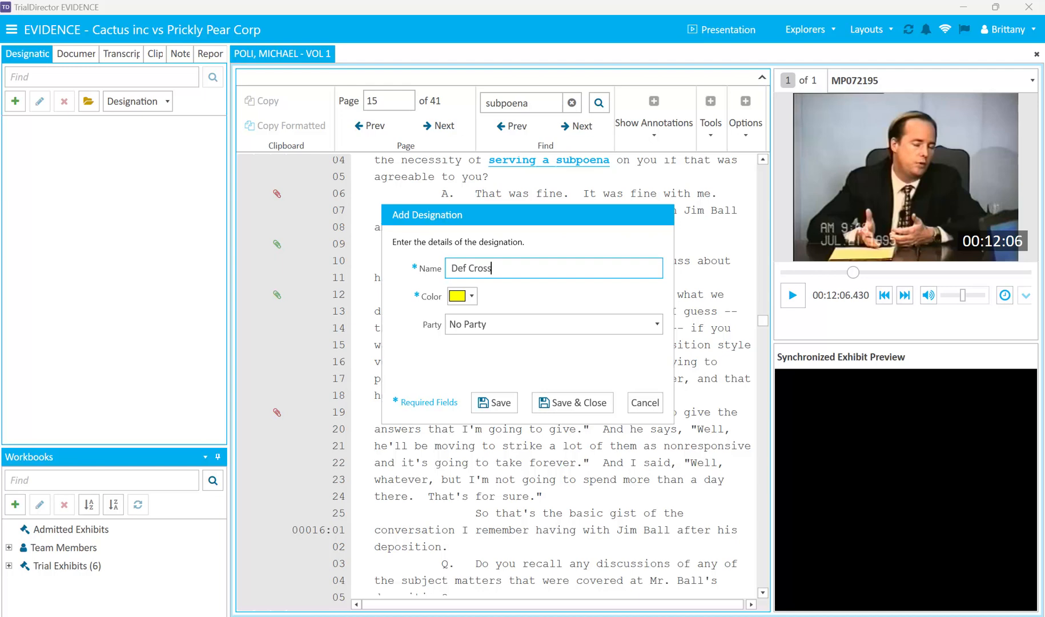
pyautogui.click(472, 296)
pyautogui.click(490, 371)
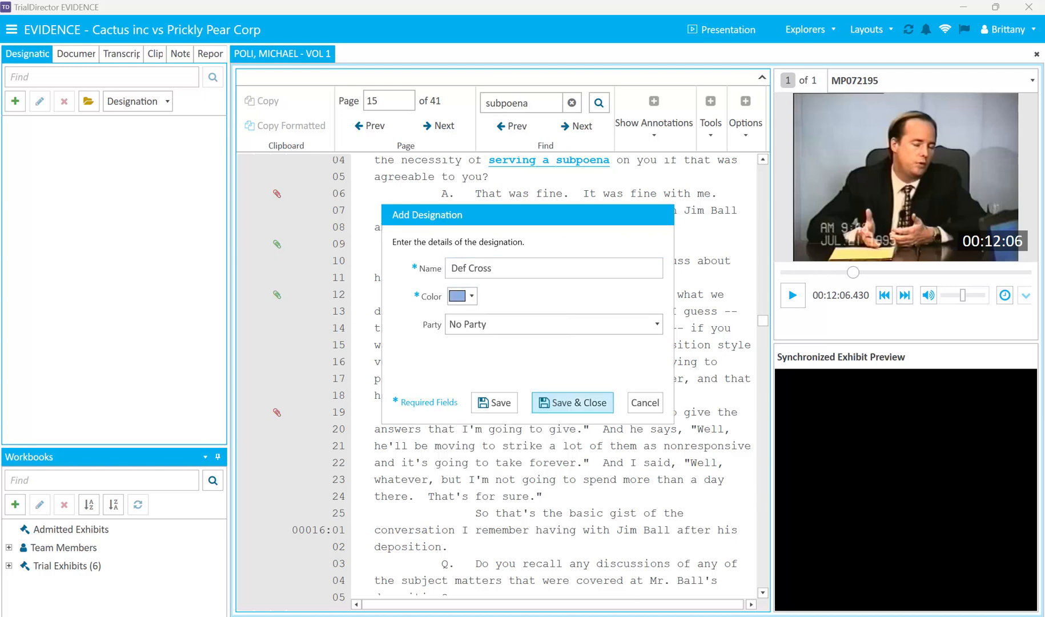
pyautogui.press('Return')
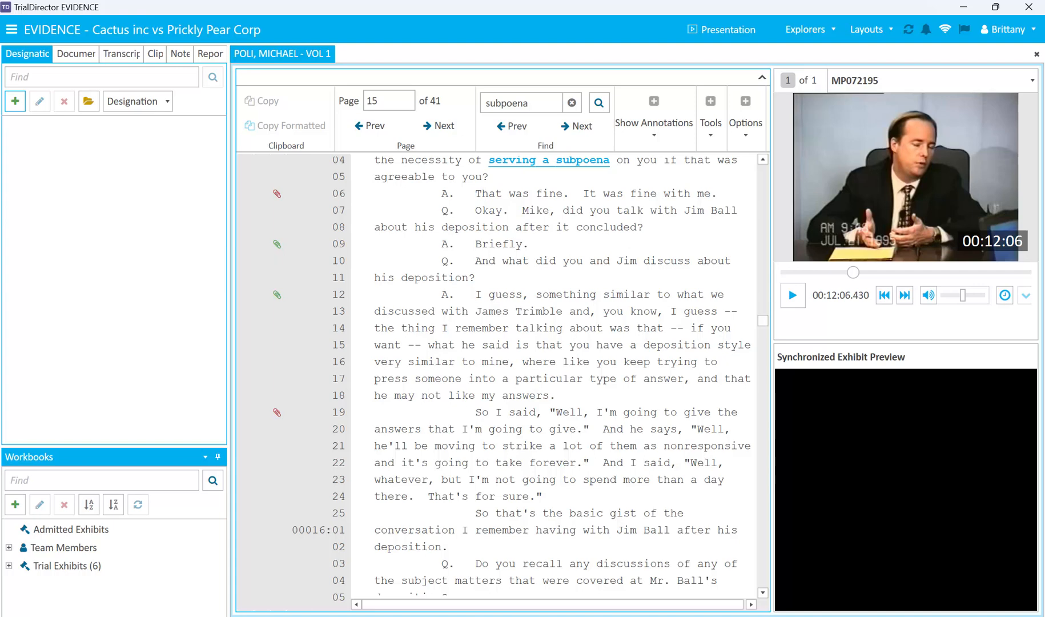
# - Apply the PLf Direct designation to the transcript passage from page 15, line 10 to page 16, line 2
pyautogui.scroll(-1, 460, 278)
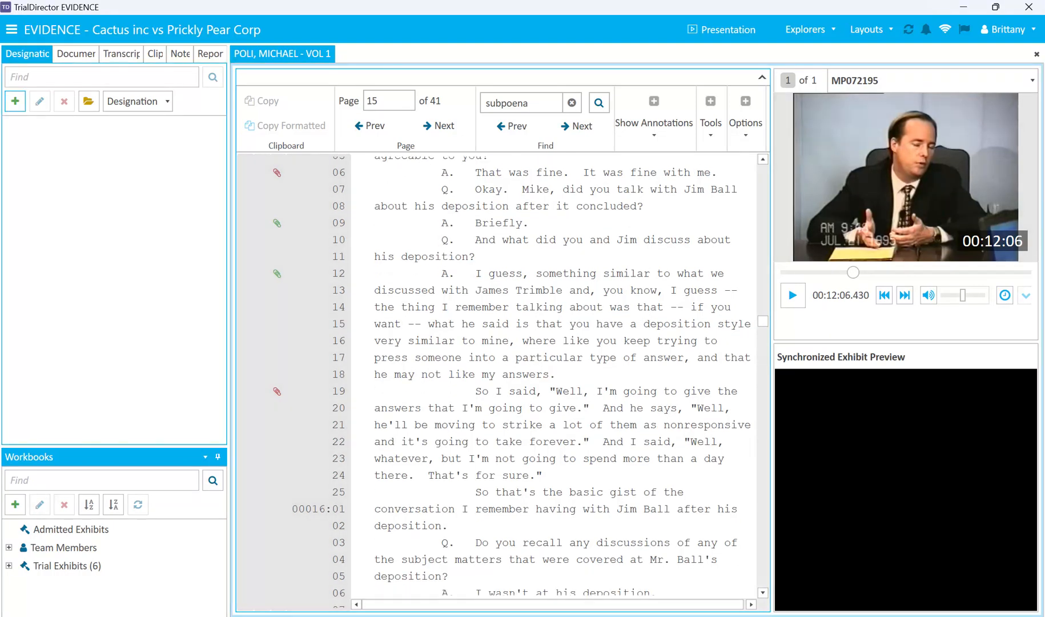
pyautogui.moveTo(443, 240); pyautogui.dragTo(460, 524)
pyautogui.rightClick(458, 328)
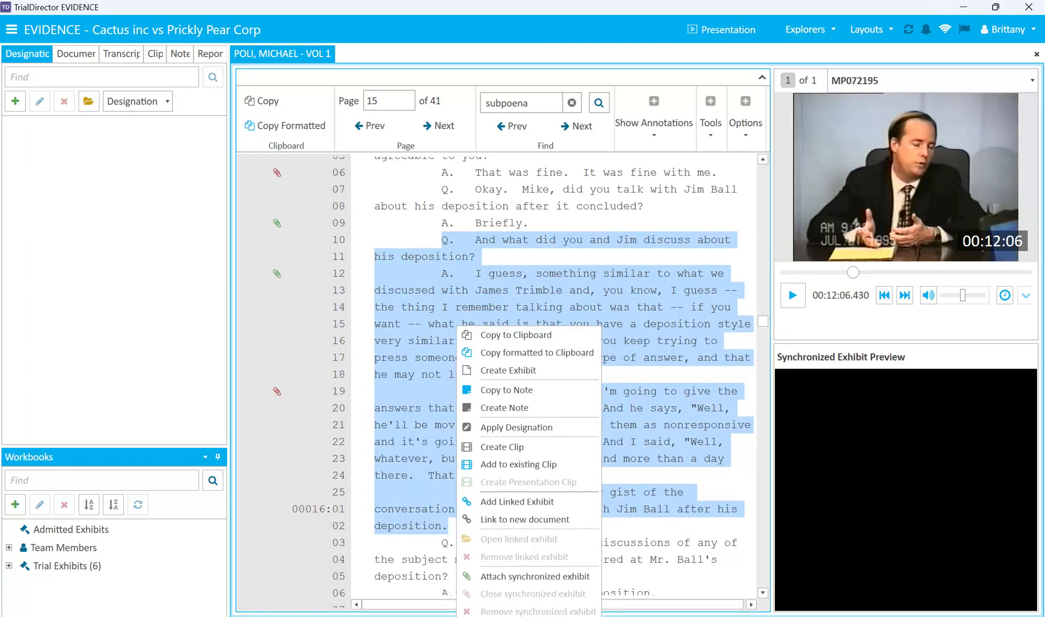
pyautogui.click(517, 428)
pyautogui.click(720, 235)
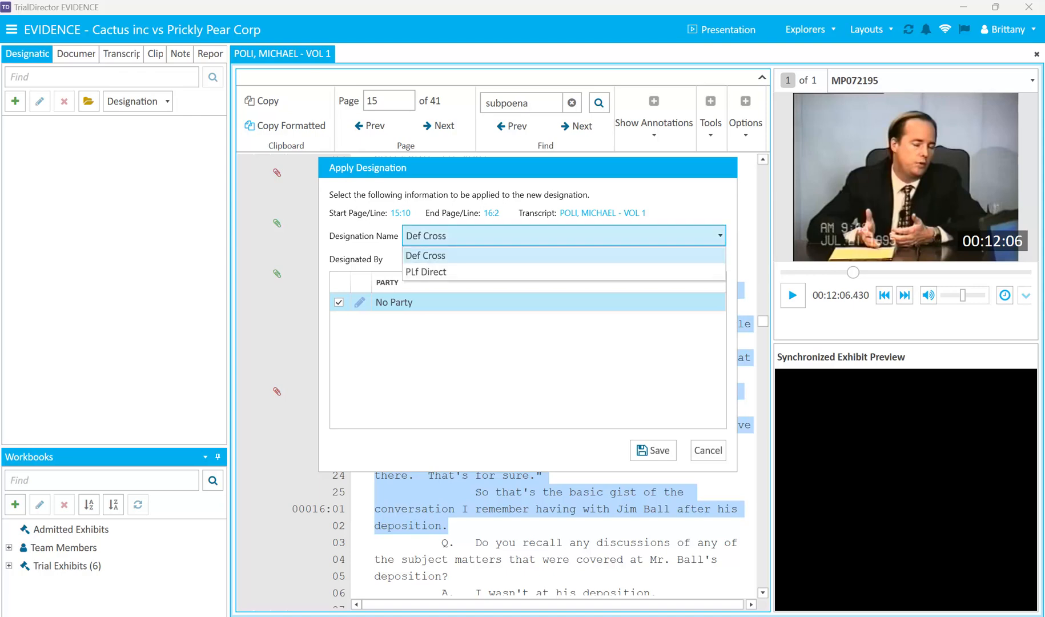
pyautogui.click(426, 272)
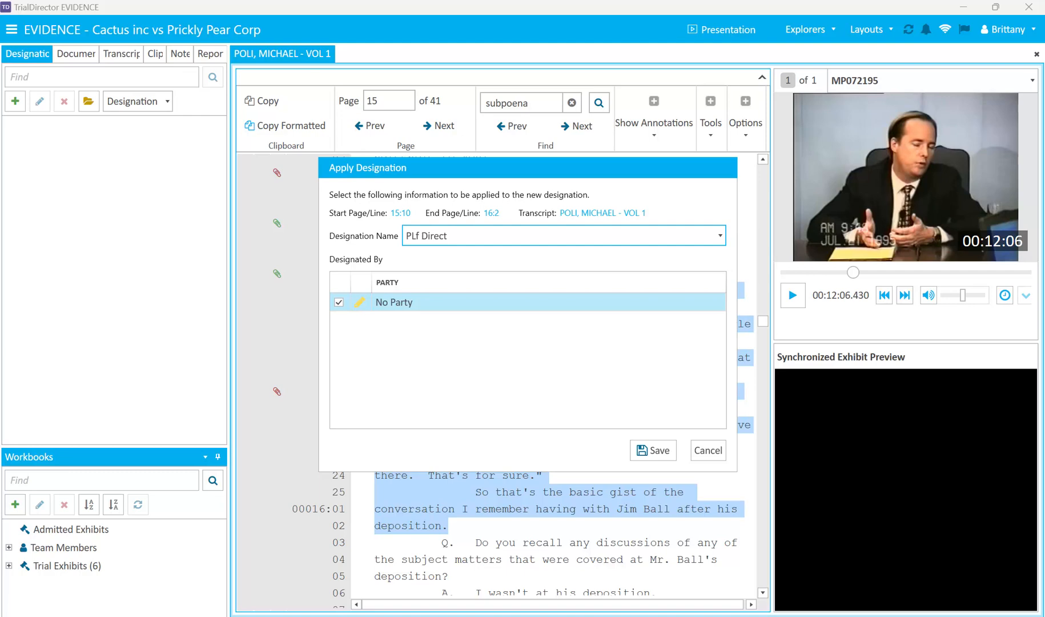
pyautogui.click(653, 451)
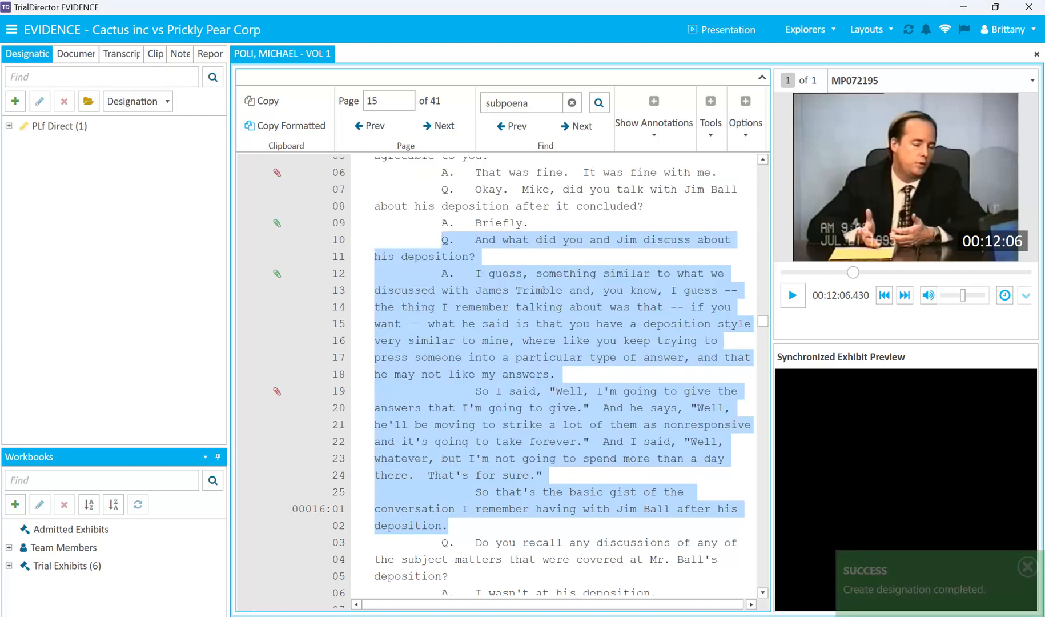
# - Apply the PLf Direct designation to the transcript passage on page 16, lines 7 to 25
pyautogui.scroll(-6, 485, 365)
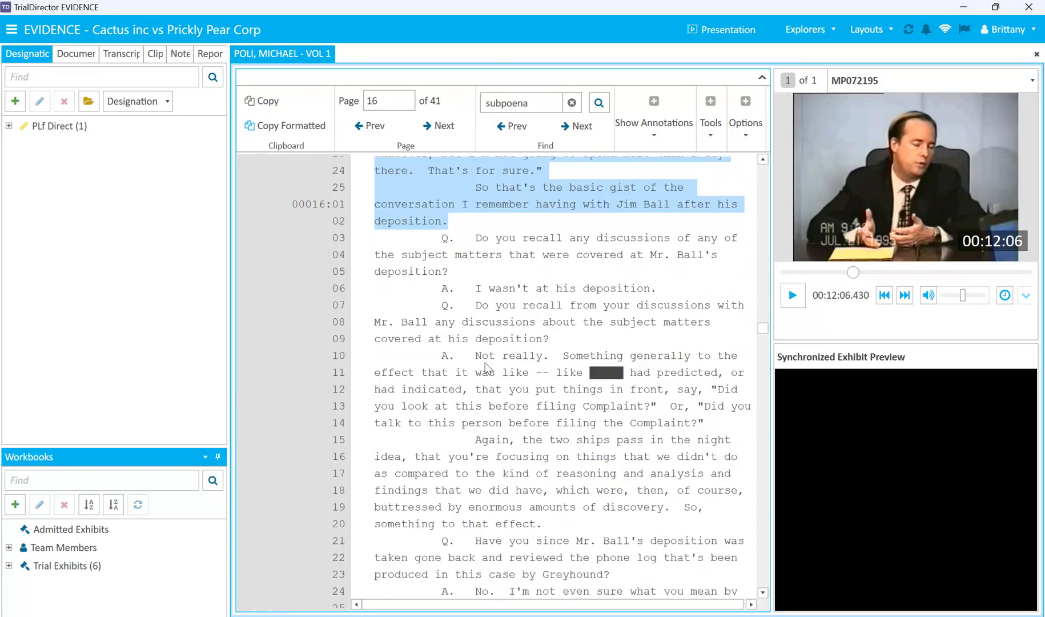
pyautogui.moveTo(442, 243); pyautogui.dragTo(482, 545)
pyautogui.rightClick(457, 363)
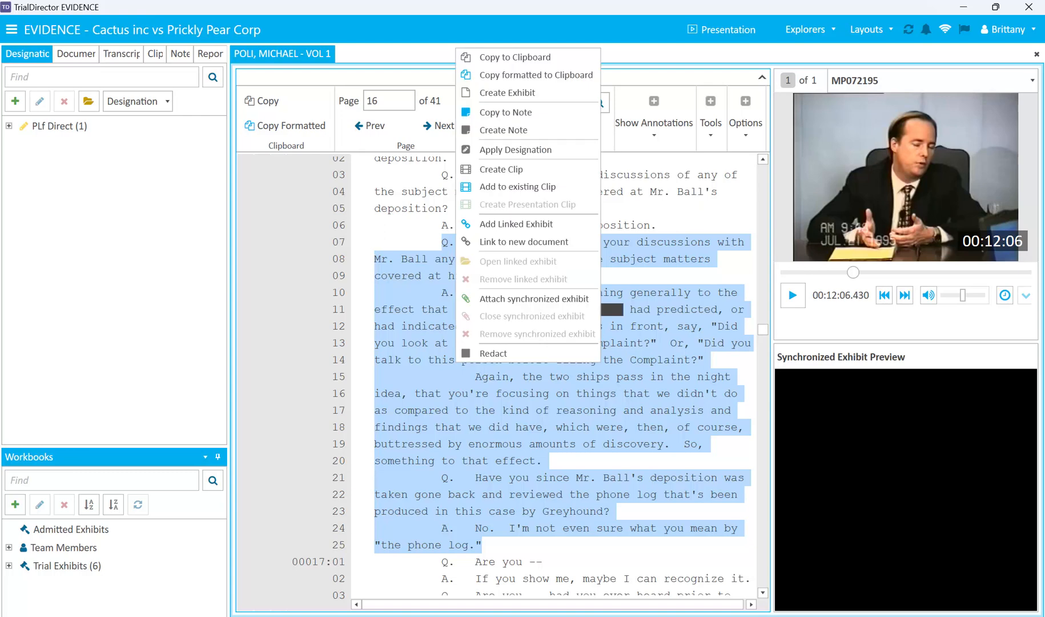
pyautogui.click(515, 150)
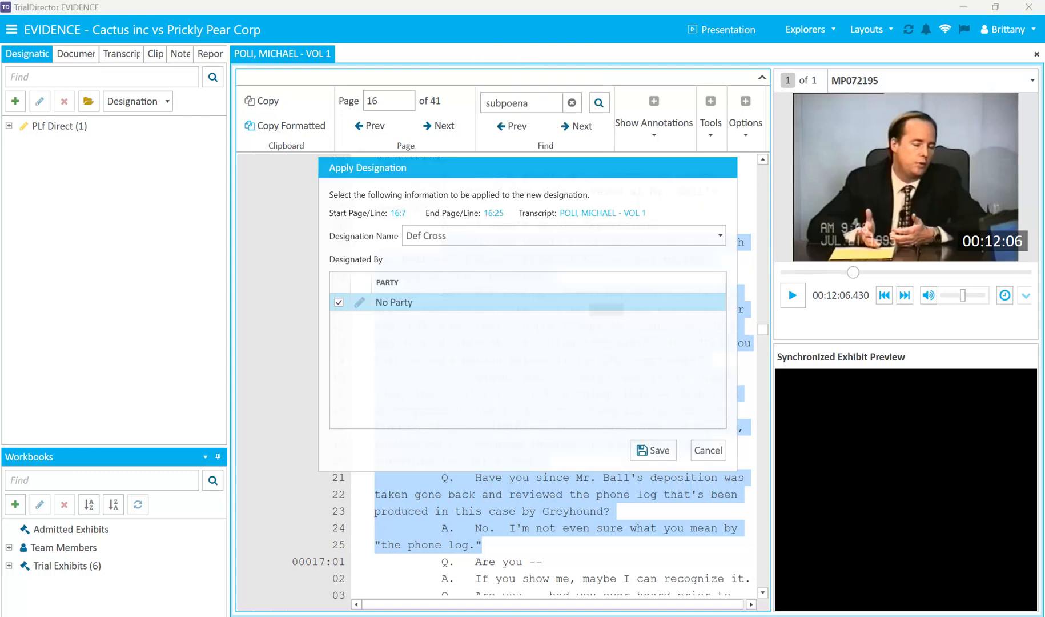
pyautogui.click(720, 236)
pyautogui.click(425, 271)
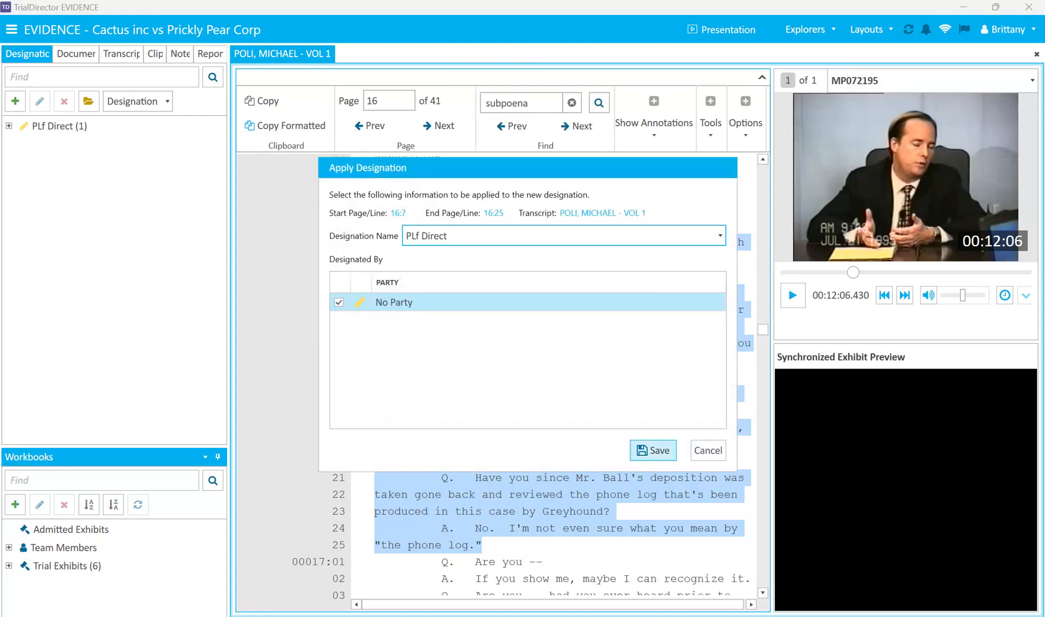
pyautogui.click(652, 450)
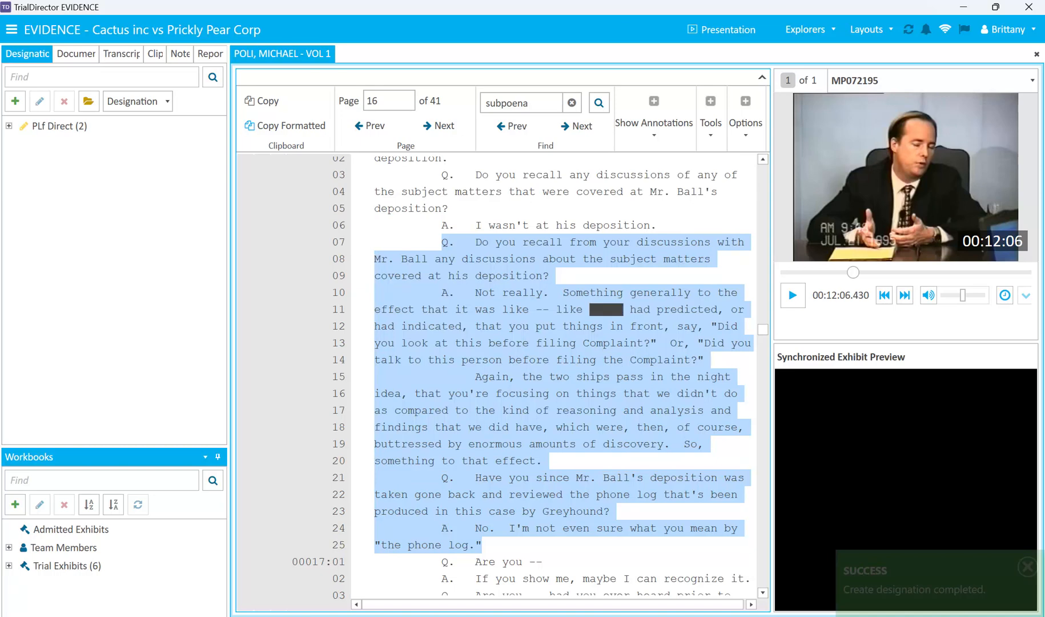
# - Expand the PLf Direct designation down to its transcript page ranges to review them, and collapse its party entry again
pyautogui.click(9, 126)
pyautogui.click(23, 145)
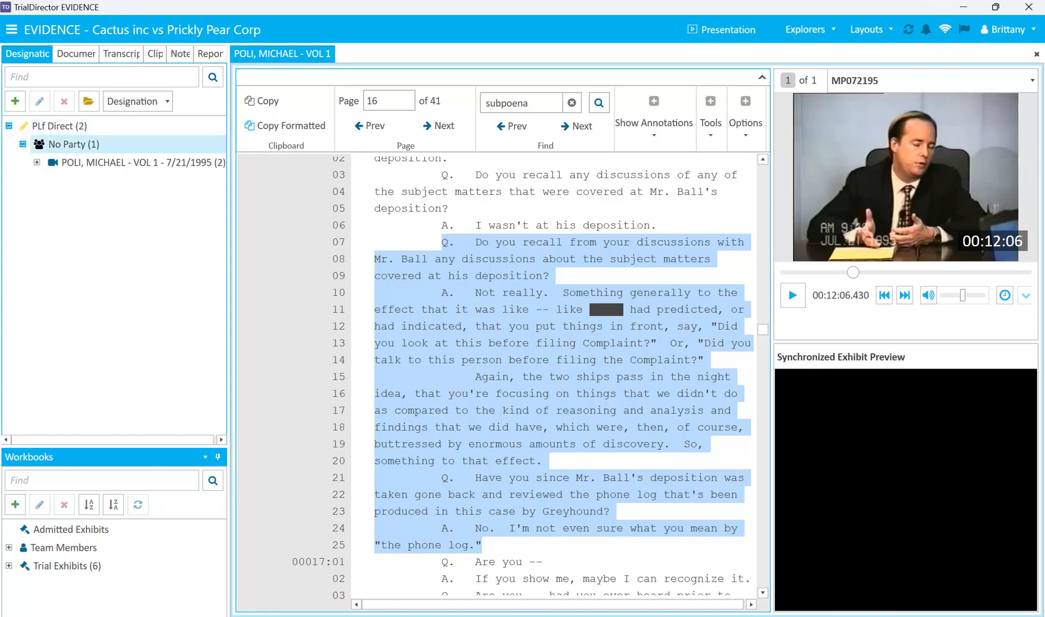
pyautogui.click(37, 163)
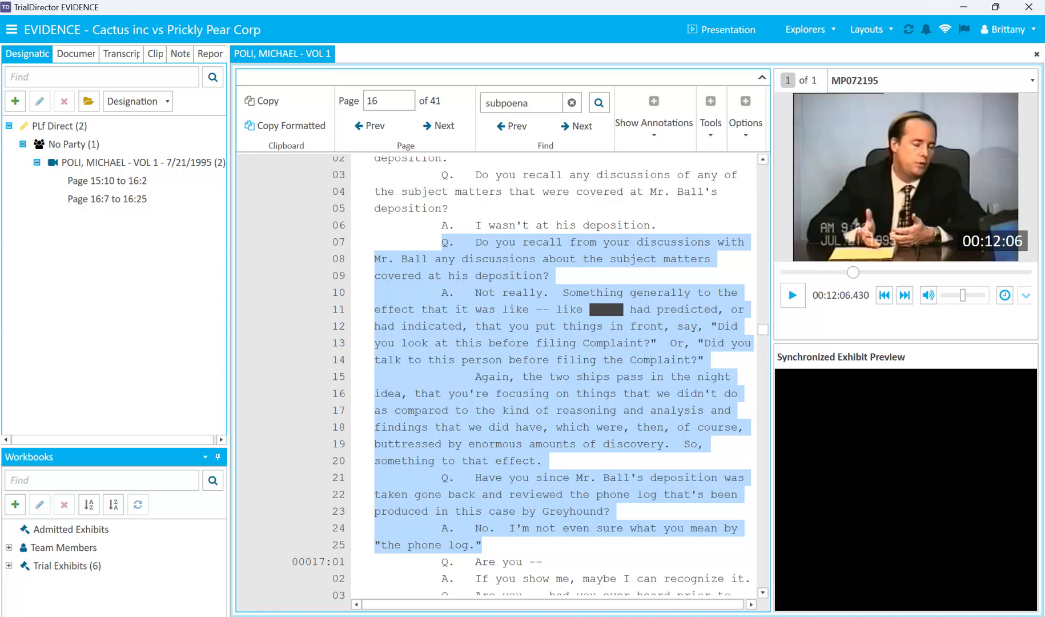
pyautogui.scroll(-2, 513, 285)
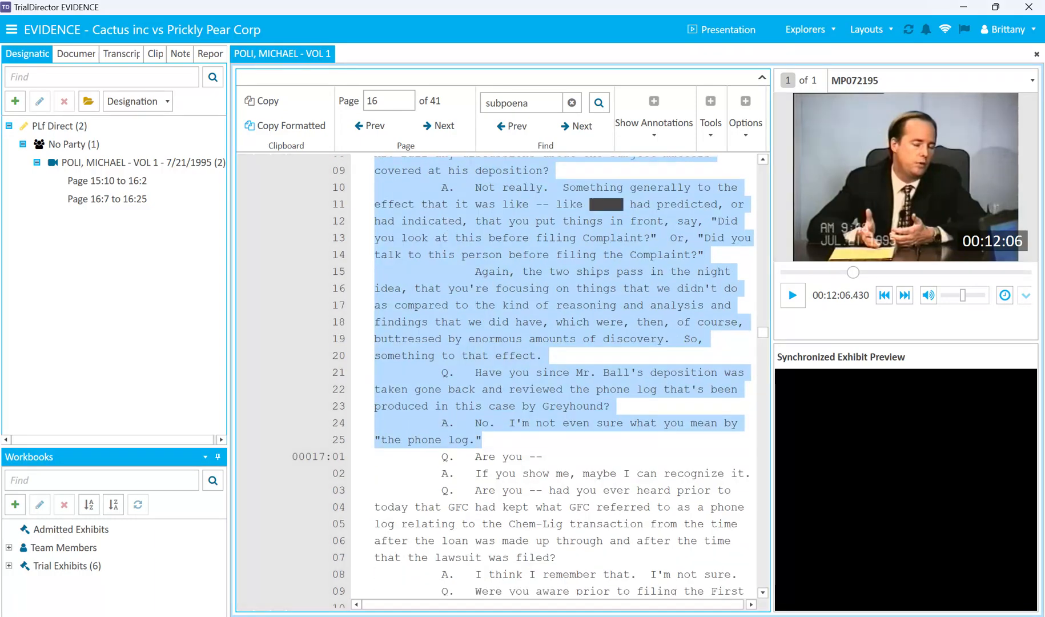
pyautogui.scroll(-2, 481, 330)
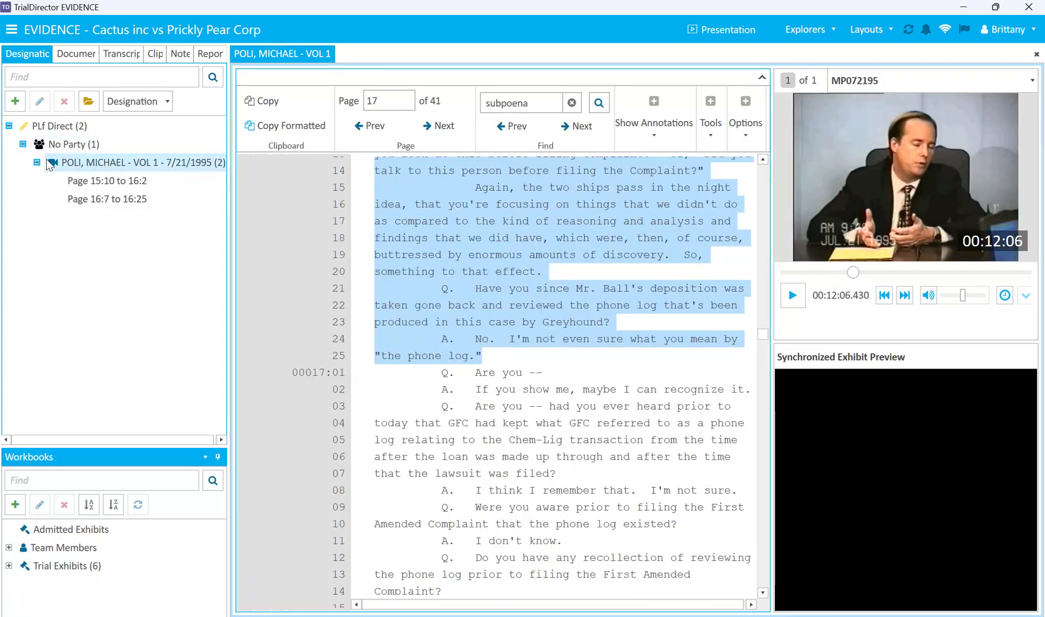
pyautogui.click(37, 162)
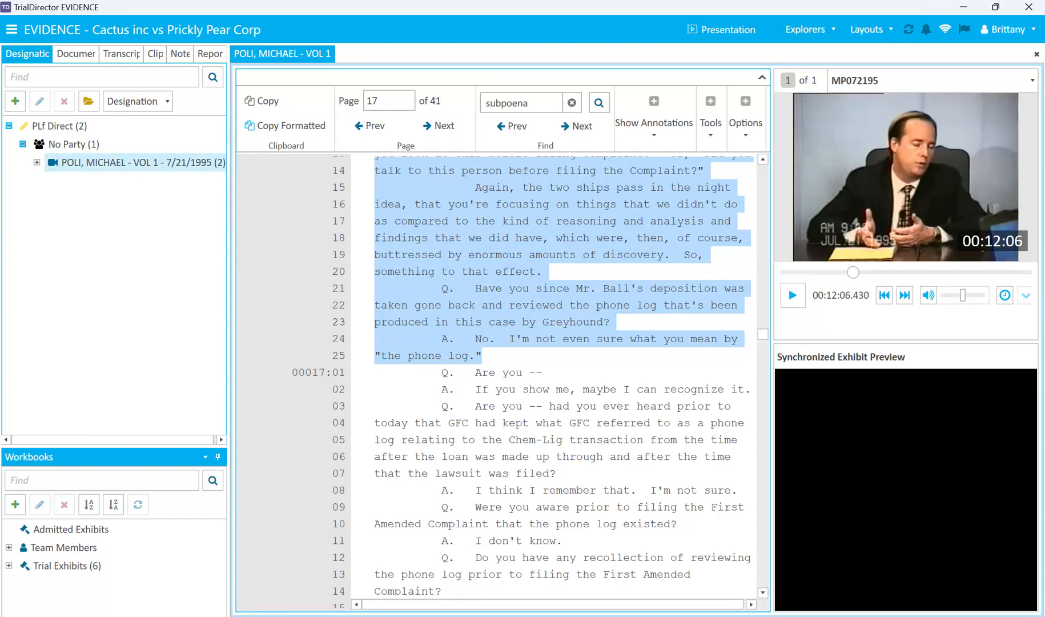
pyautogui.click(23, 145)
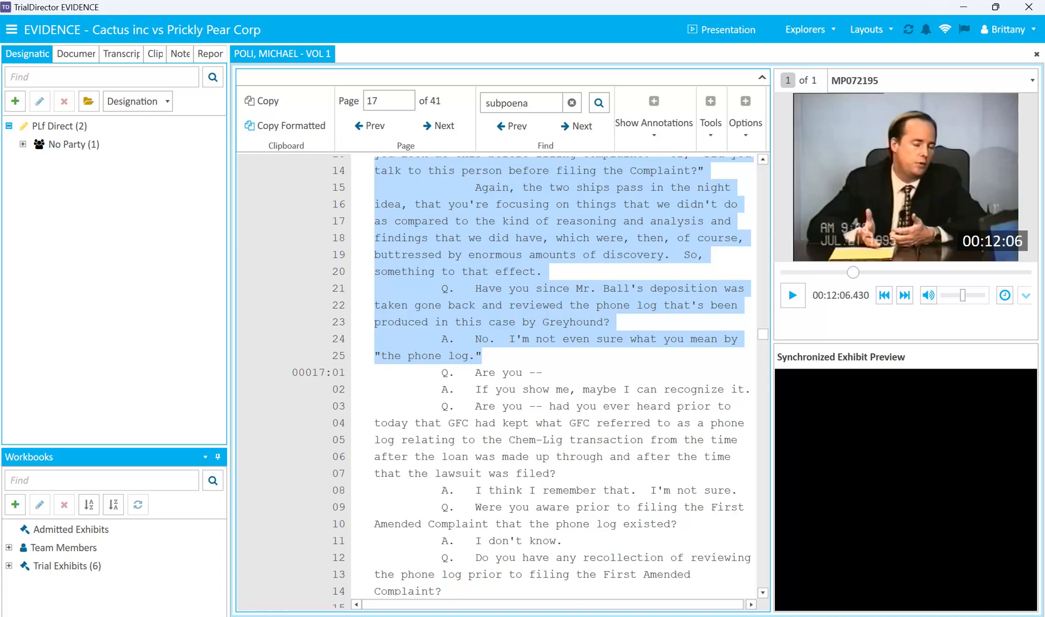
# - Apply the Def Cross designation to the transcript passage on page 17, lines 9 to 11
pyautogui.scroll(-3, 446, 337)
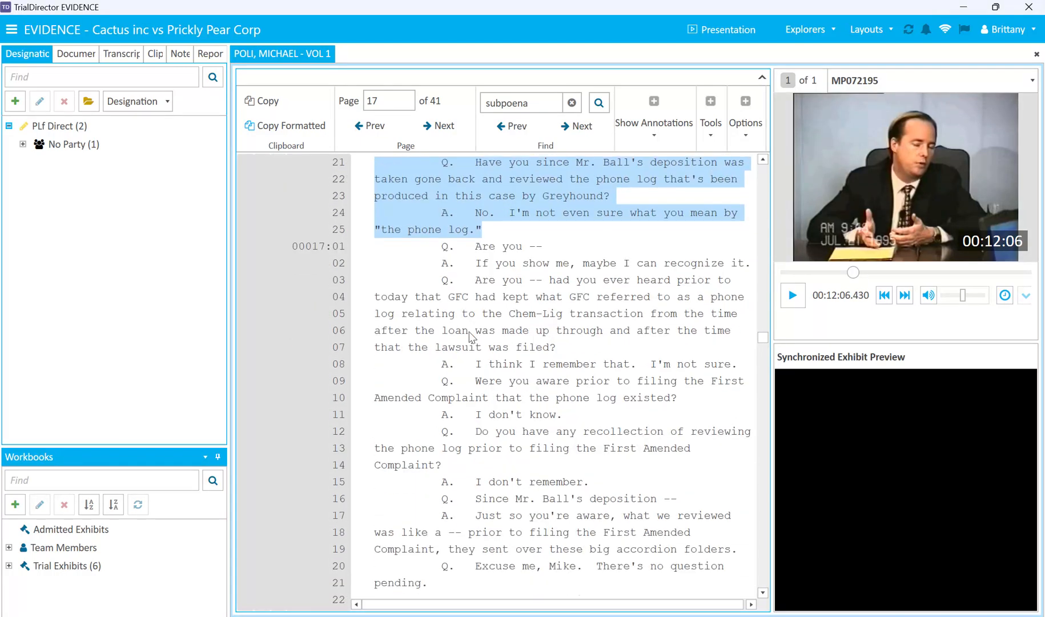
pyautogui.moveTo(443, 342); pyautogui.dragTo(561, 382)
pyautogui.rightClick(561, 382)
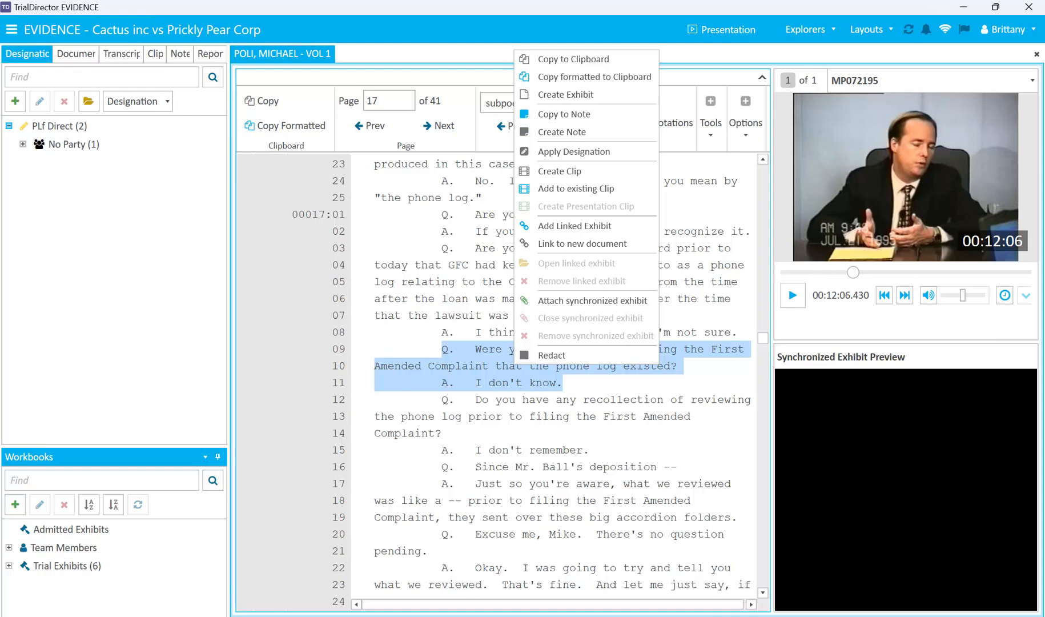
pyautogui.click(574, 152)
pyautogui.click(564, 235)
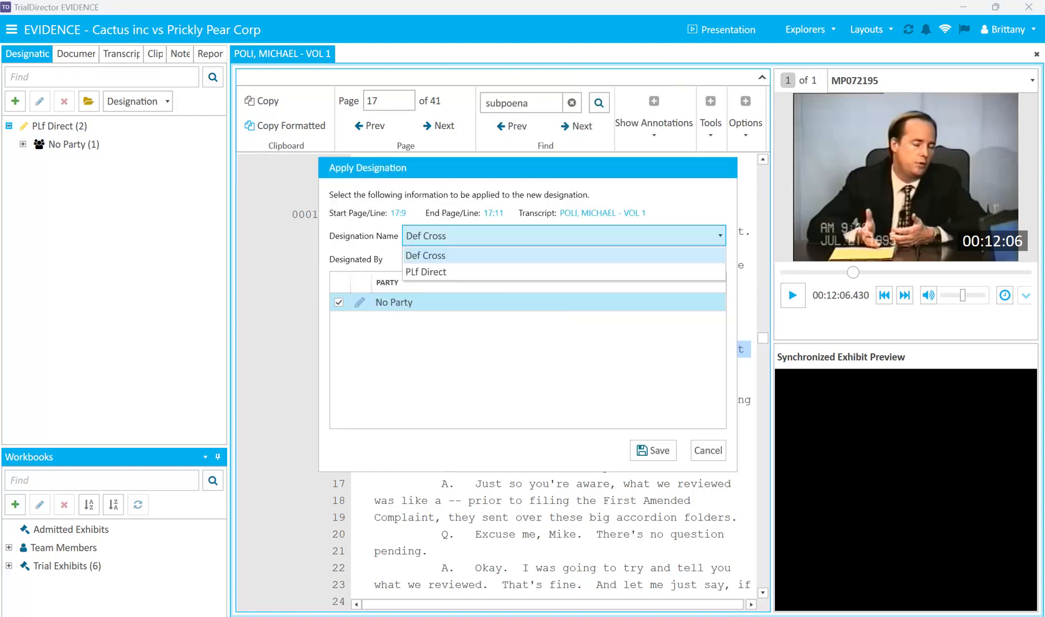
pyautogui.click(564, 254)
pyautogui.click(653, 451)
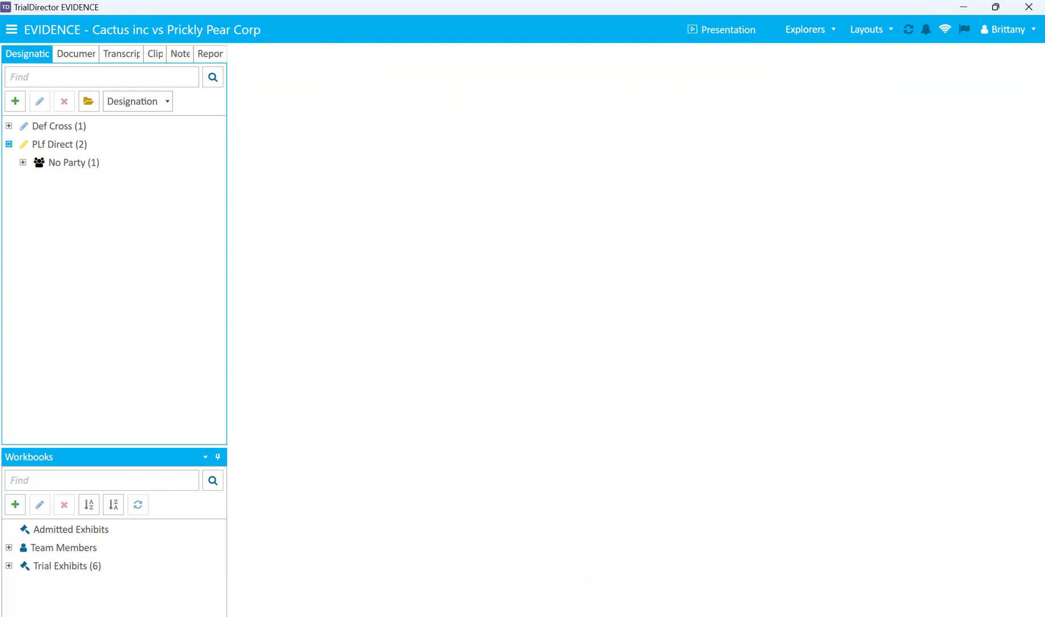
# - Widen the Designations pane, and in a new designation work area add page 12, lines 2 to 15 of the MP072195 deposition transcript
pyautogui.moveTo(228, 150); pyautogui.dragTo(374, 149)
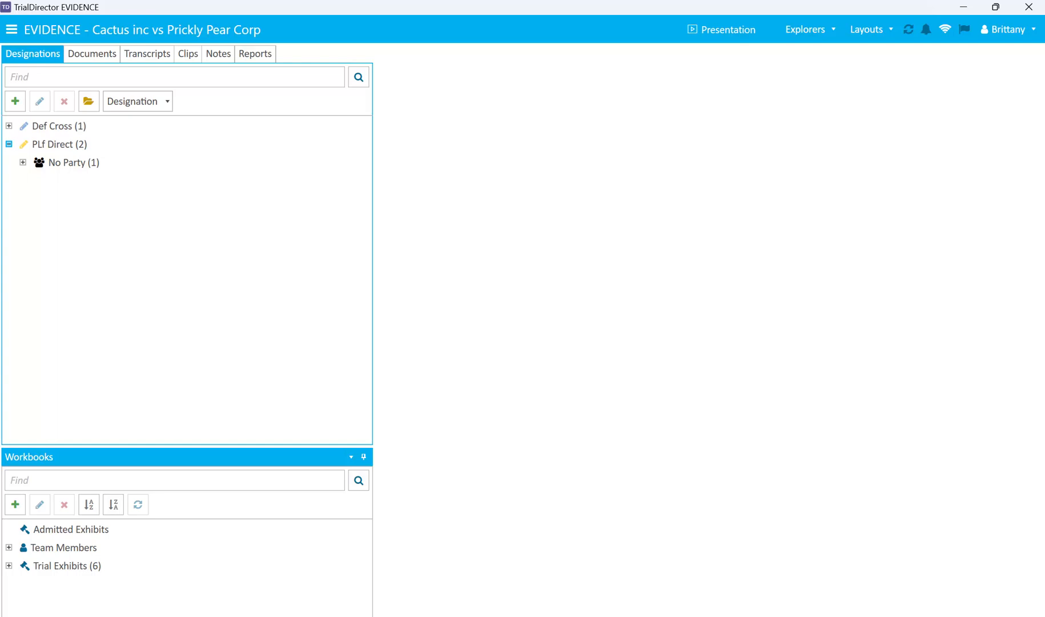
pyautogui.click(89, 101)
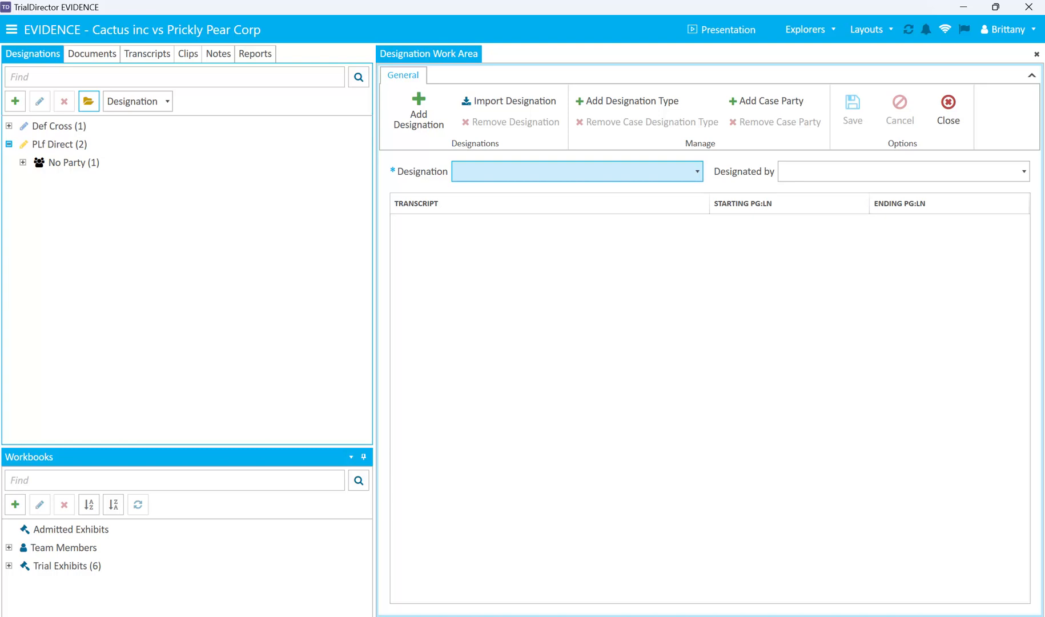
pyautogui.click(419, 111)
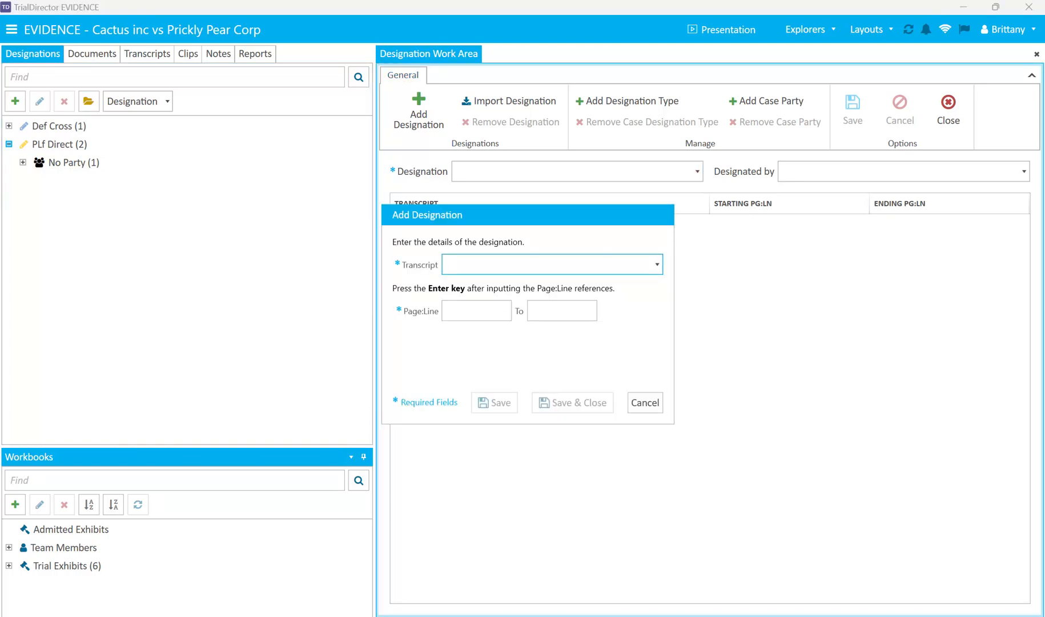
pyautogui.click(553, 264)
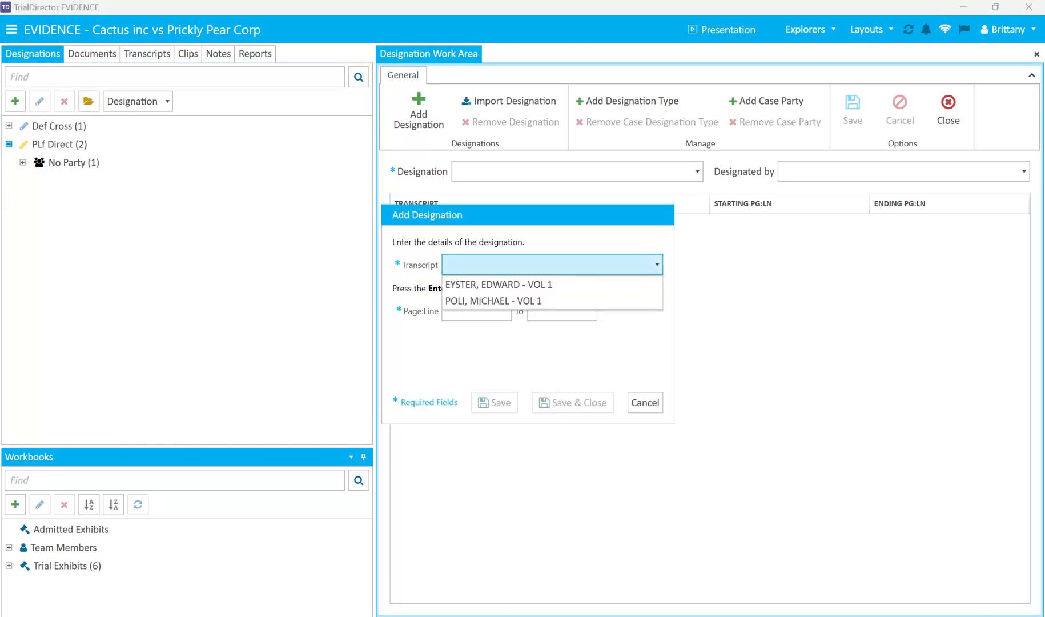
pyautogui.click(494, 301)
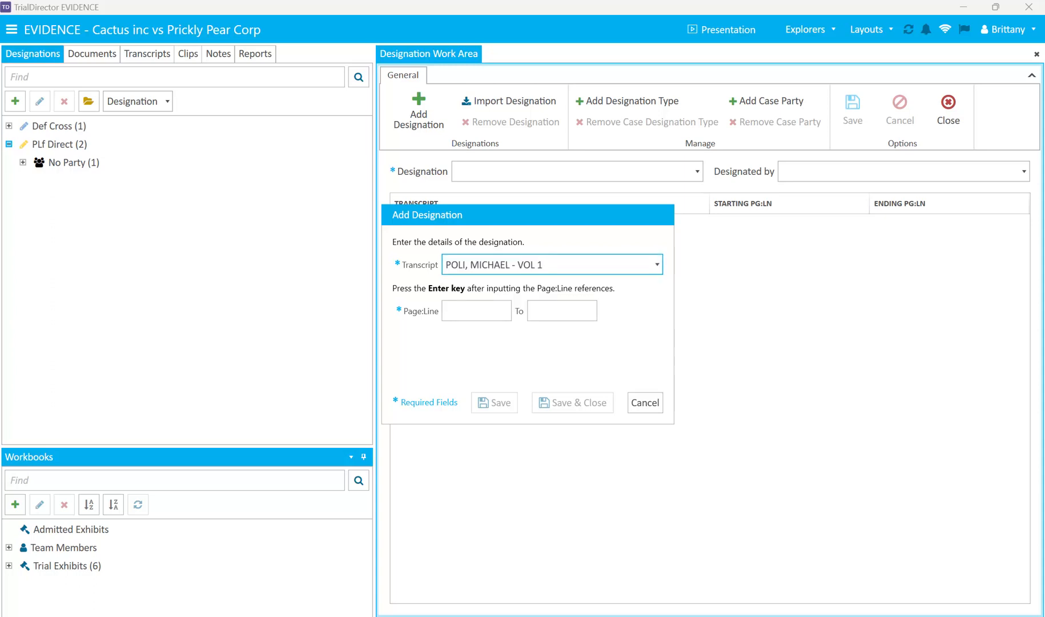
pyautogui.click(476, 310)
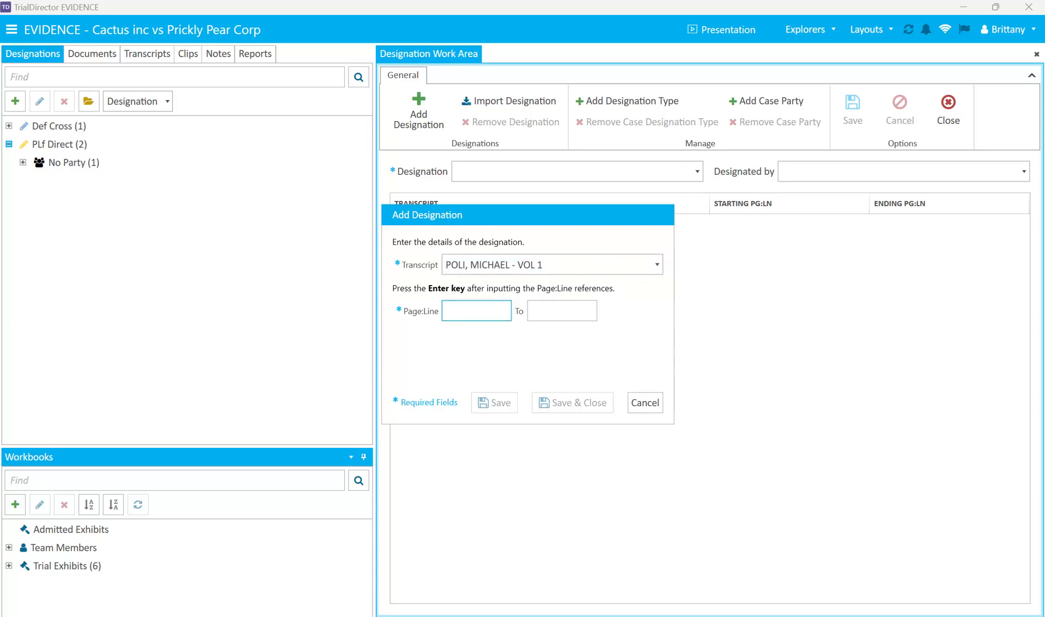
pyautogui.write('12:2')
pyautogui.press('Return')
pyautogui.write('13')
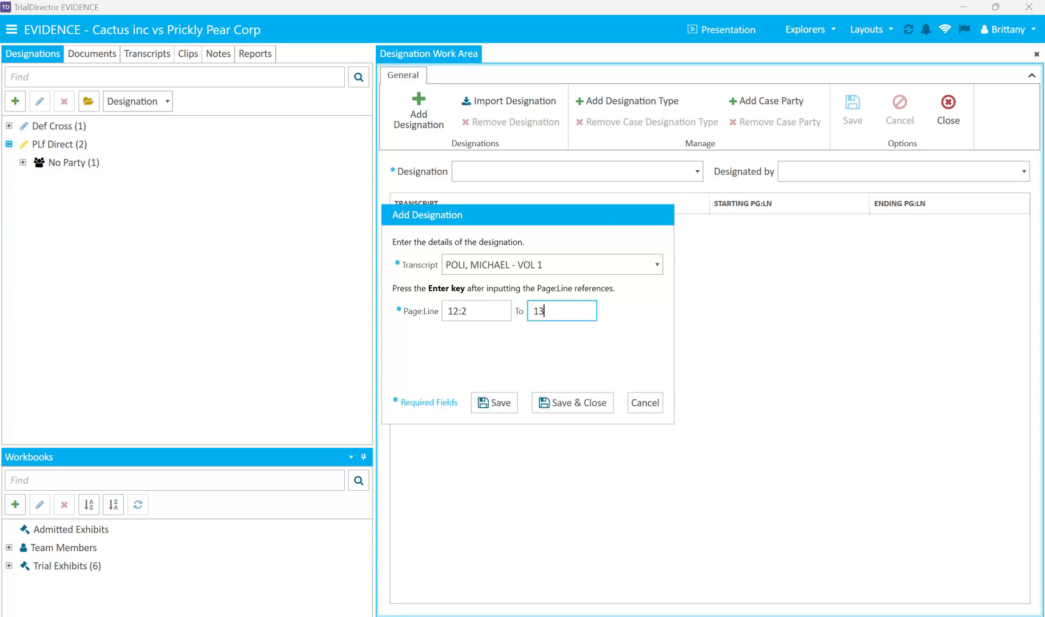
pyautogui.press('BackSpace')
pyautogui.write('2:15')
pyautogui.press('Return')
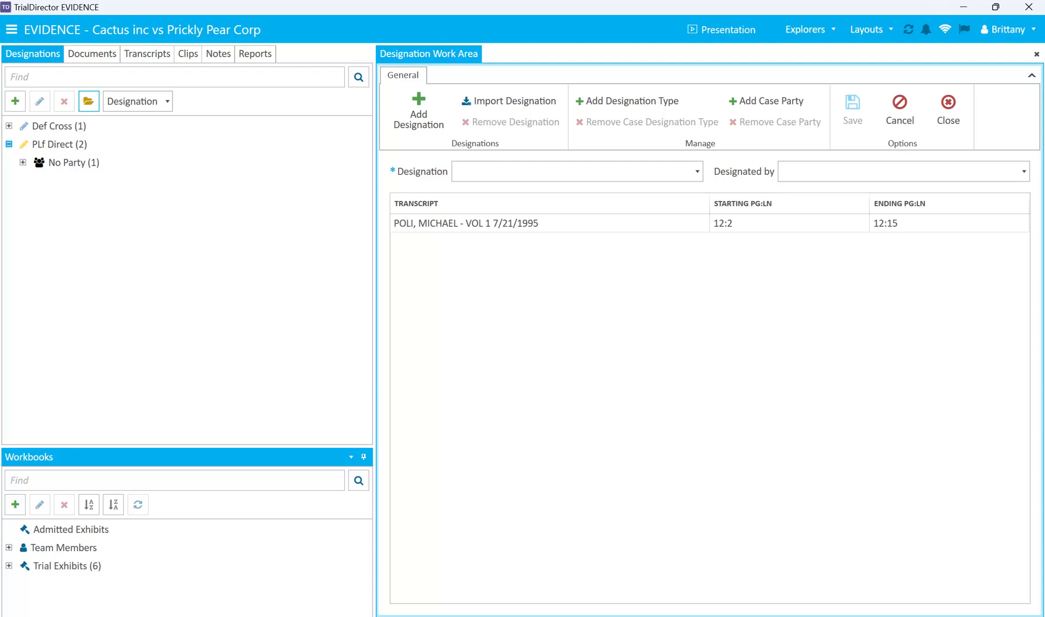
# - Import the designations file Import_Designation_MP Defendant from the Depositions\MP072195 folder of the desktop sample data
pyautogui.click(509, 101)
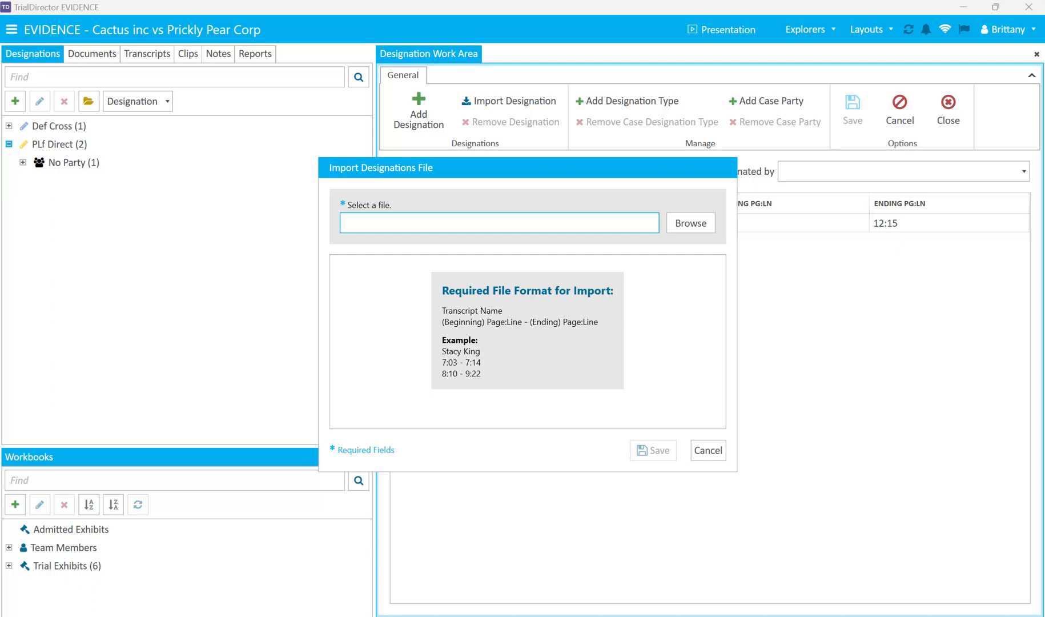
pyautogui.click(691, 224)
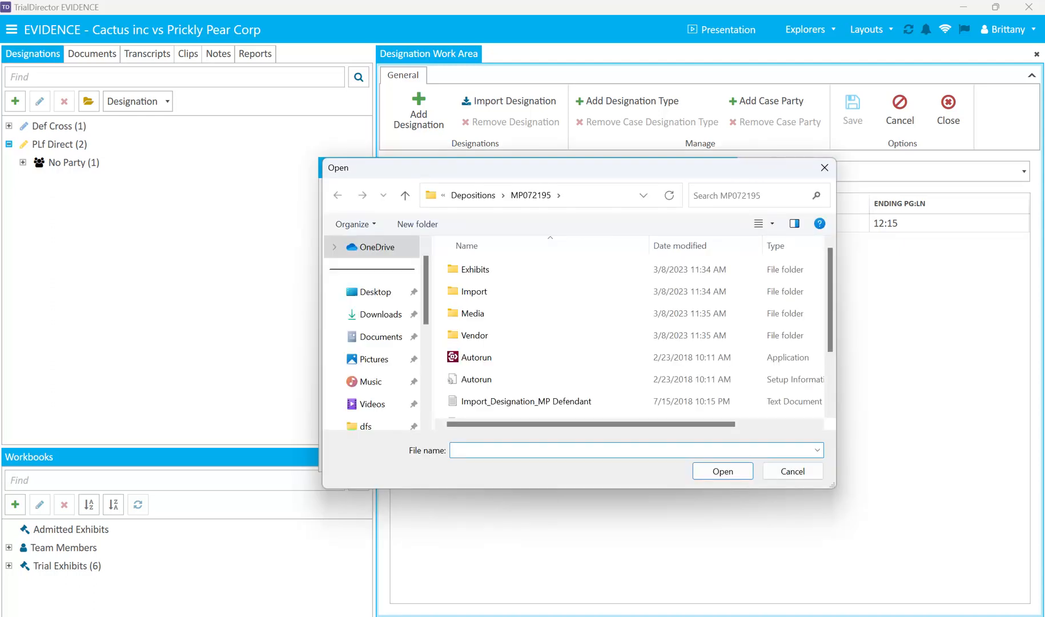
pyautogui.click(375, 292)
pyautogui.click(536, 270)
pyautogui.doubleClick(536, 269)
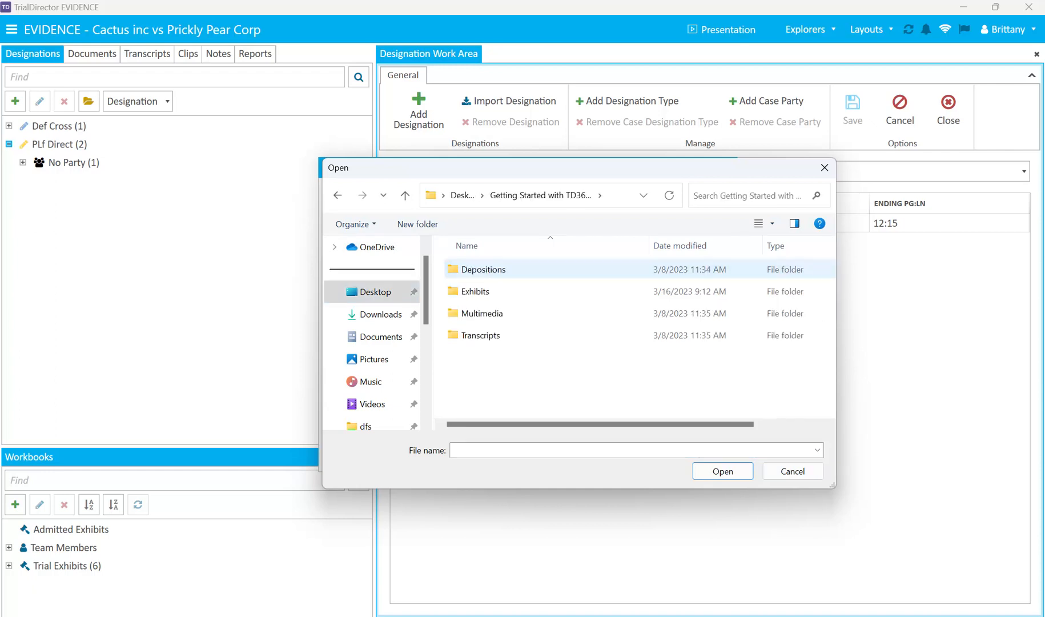
pyautogui.doubleClick(483, 269)
pyautogui.doubleClick(483, 269)
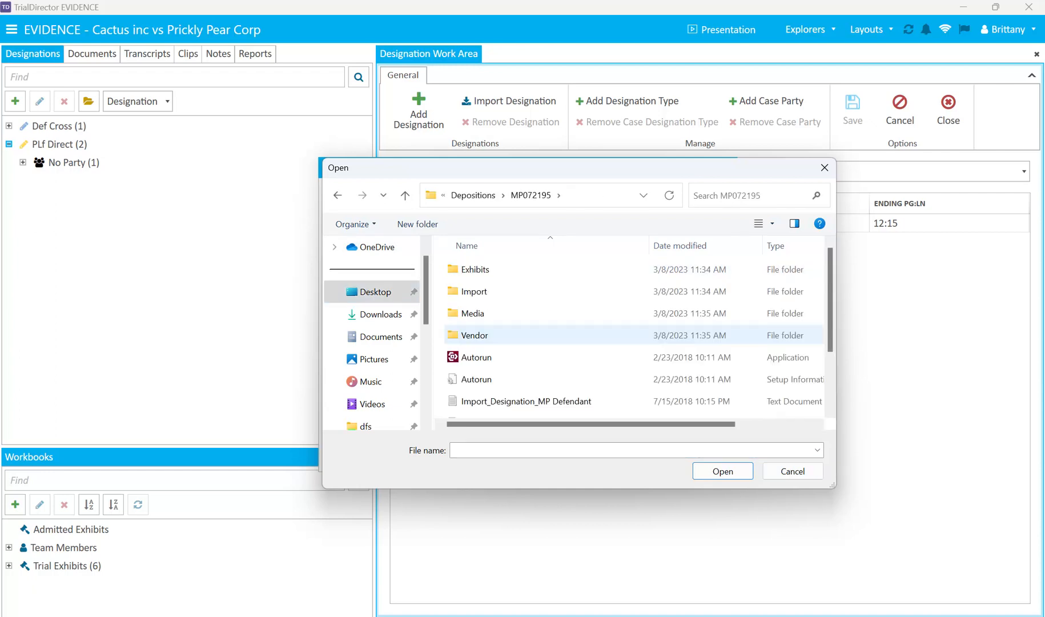
pyautogui.scroll(-1, 542, 334)
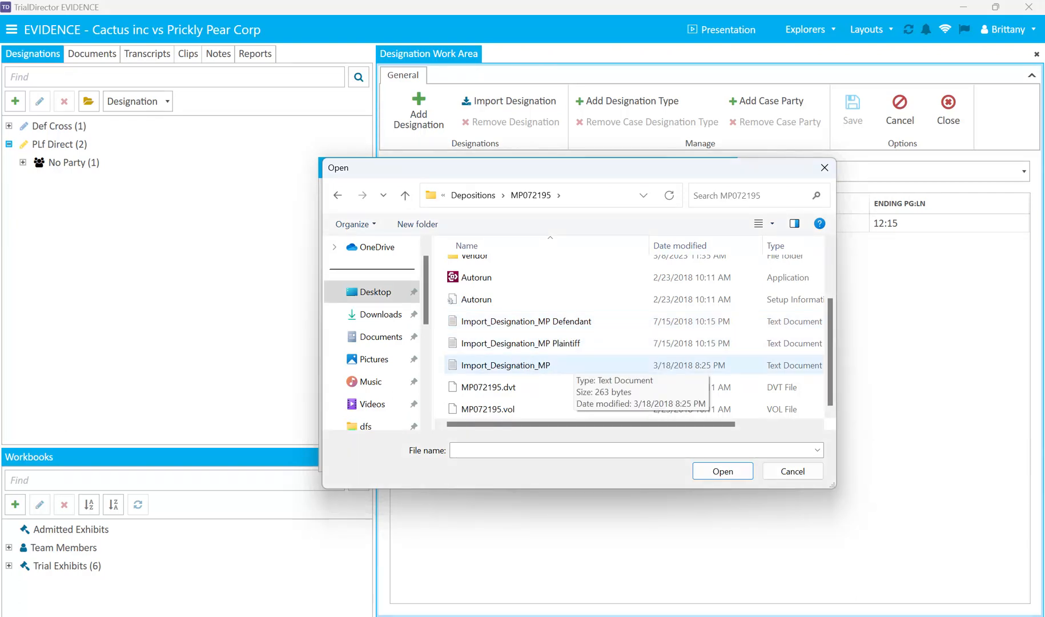
pyautogui.click(526, 322)
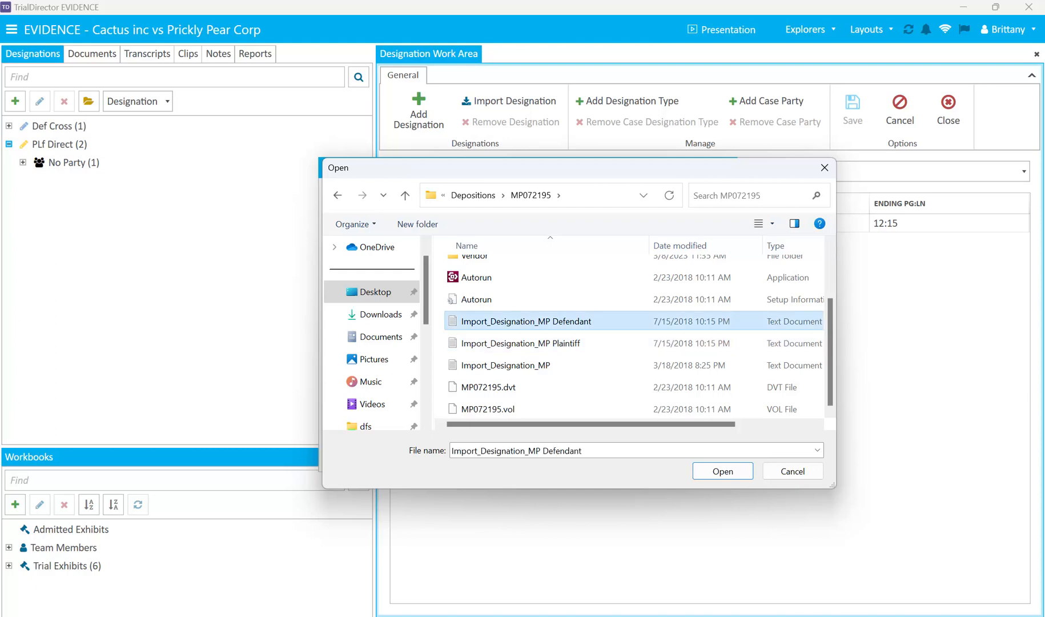
pyautogui.click(722, 471)
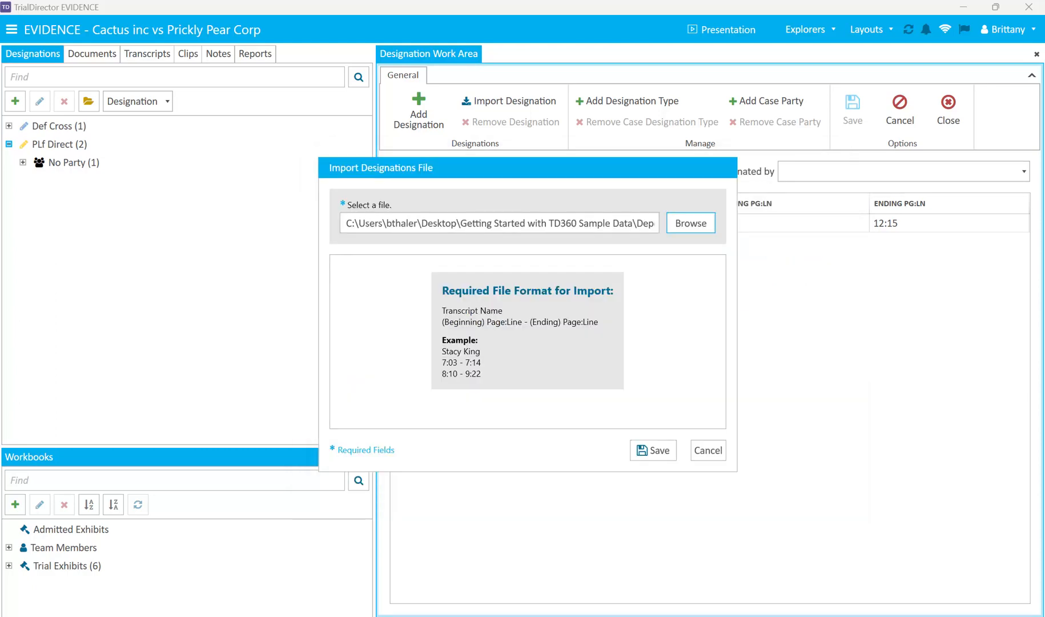
pyautogui.click(653, 449)
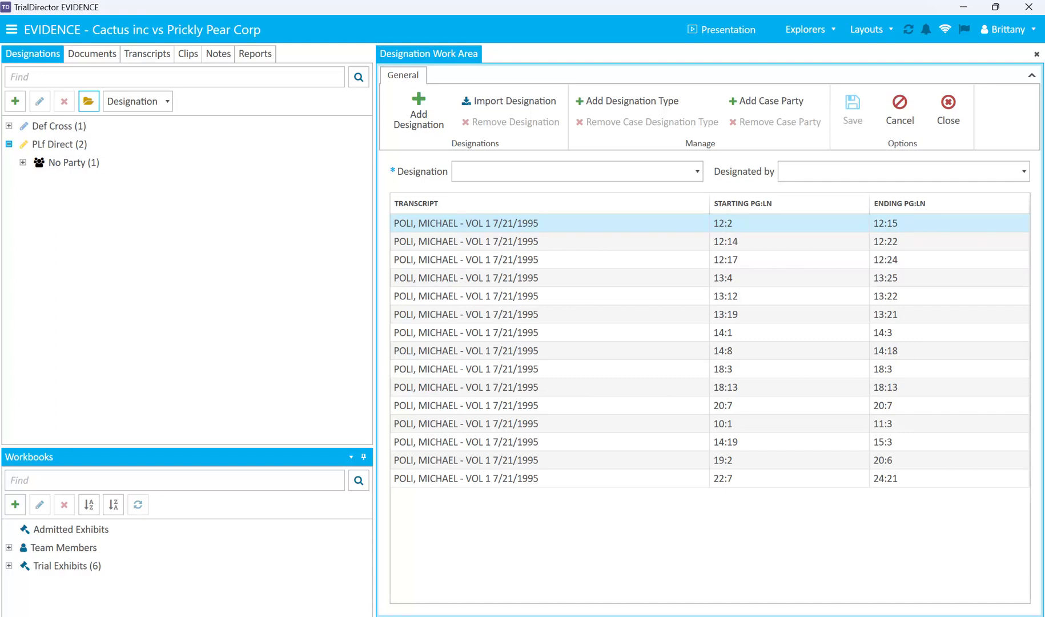
# - Switch to File Explorer and open the Import_Designation_MP Defendant text file from the sample data's Depositions\MP072195 folder
pyautogui.hotkey('alt', 'Tab')
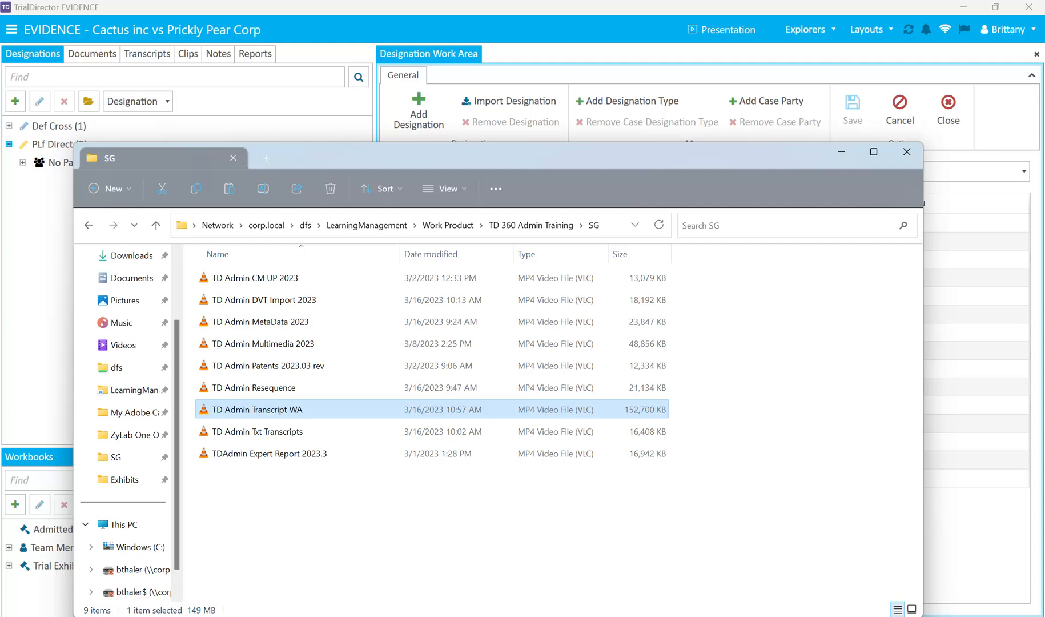
pyautogui.click(132, 256)
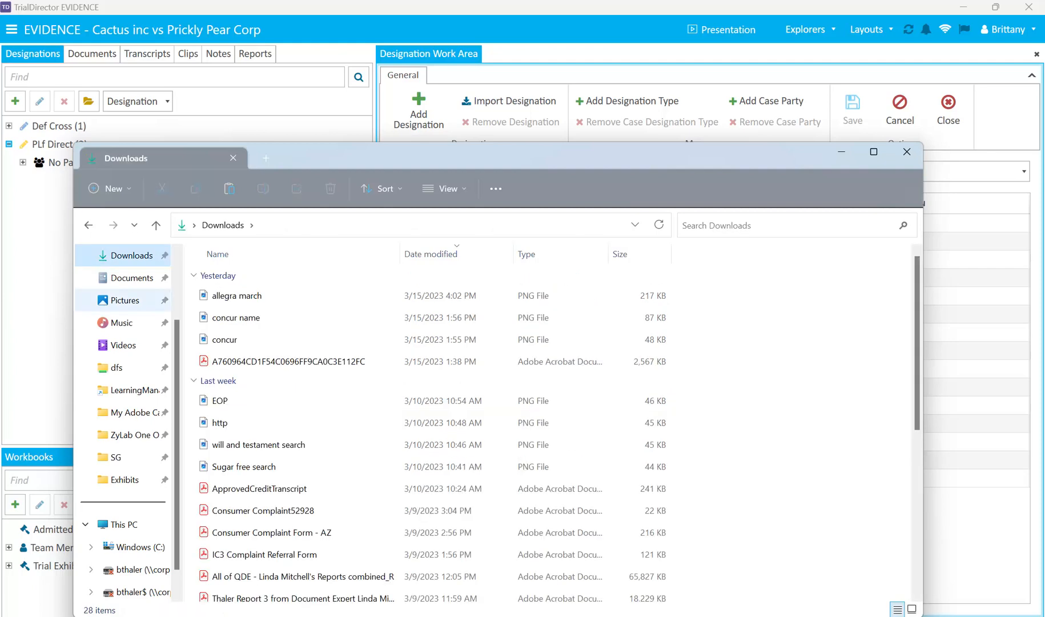
pyautogui.scroll(2, 125, 300)
pyautogui.click(122, 255)
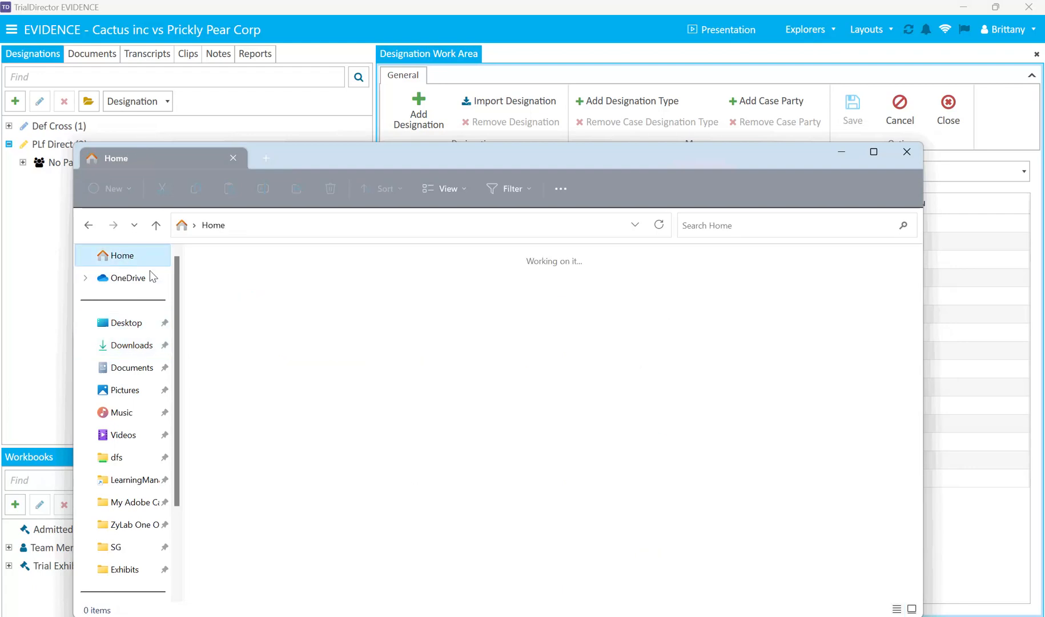
pyautogui.click(123, 323)
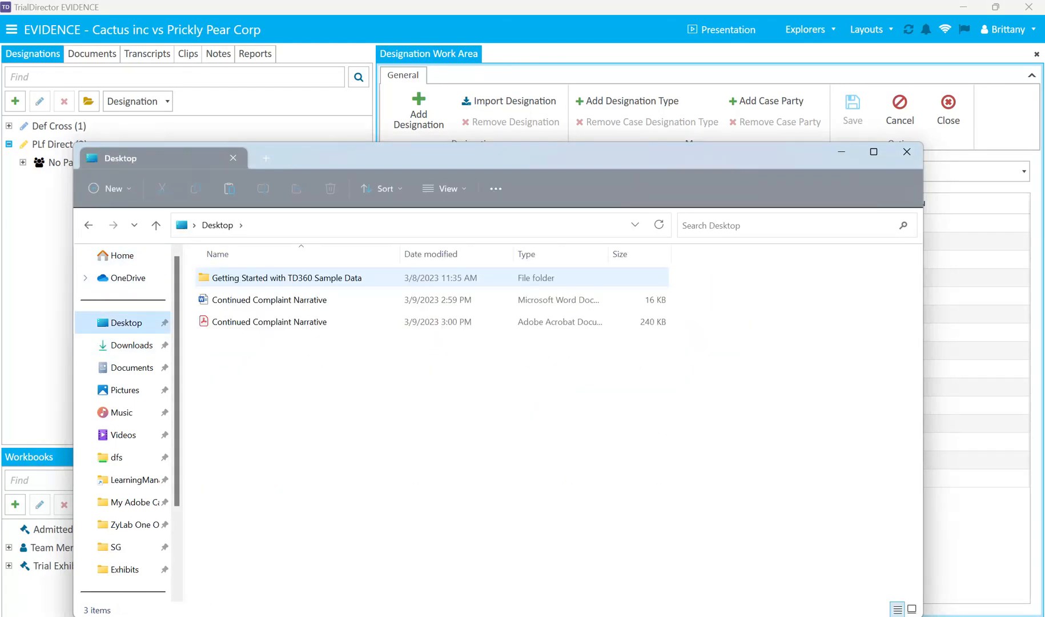
pyautogui.doubleClick(286, 277)
pyautogui.doubleClick(234, 277)
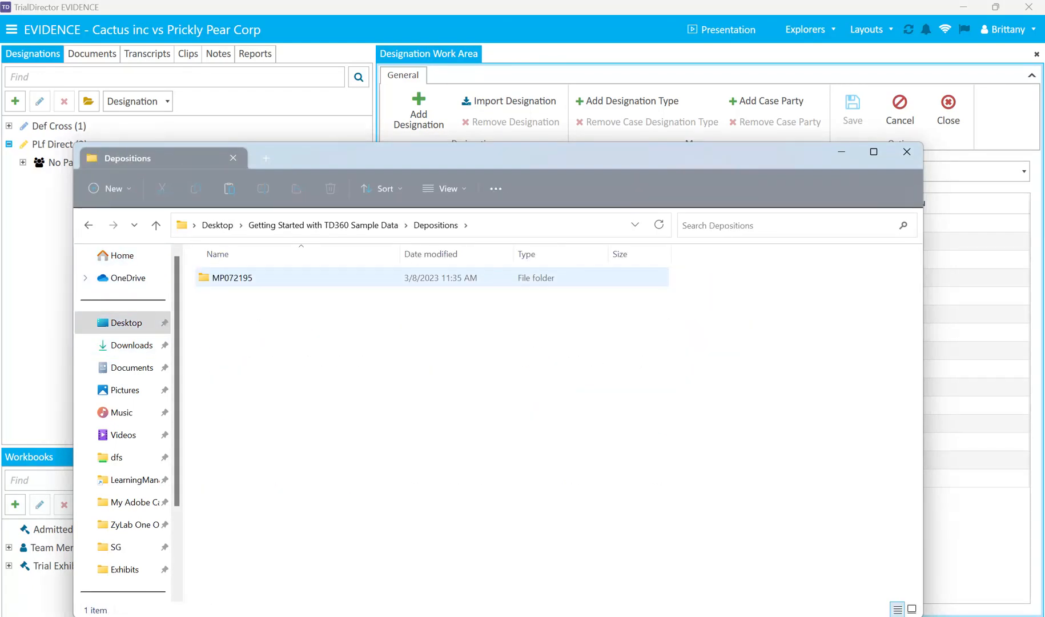
pyautogui.doubleClick(234, 278)
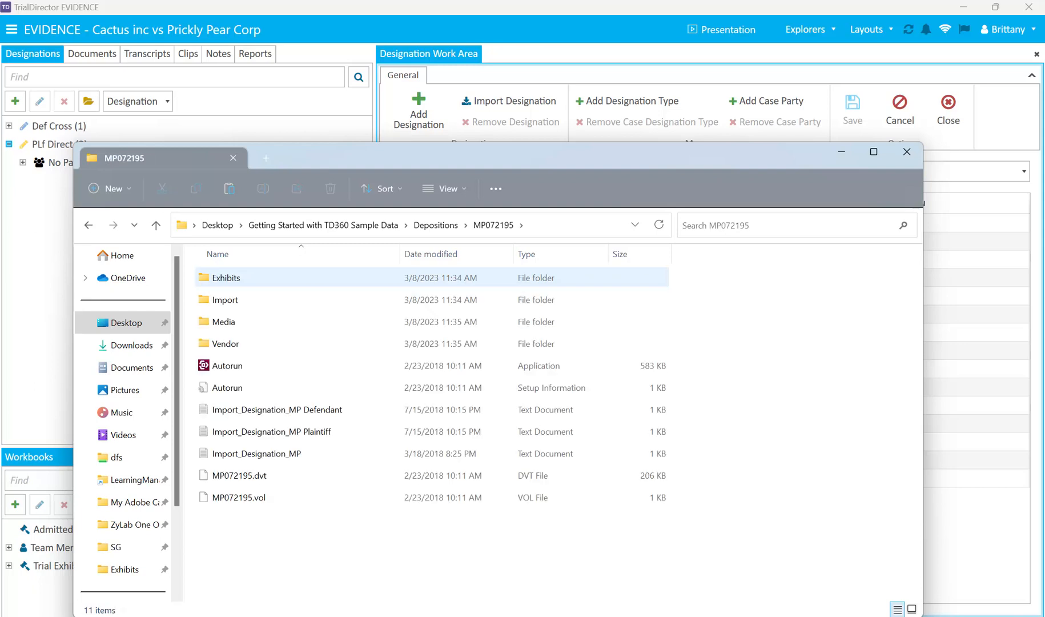
pyautogui.rightClick(286, 409)
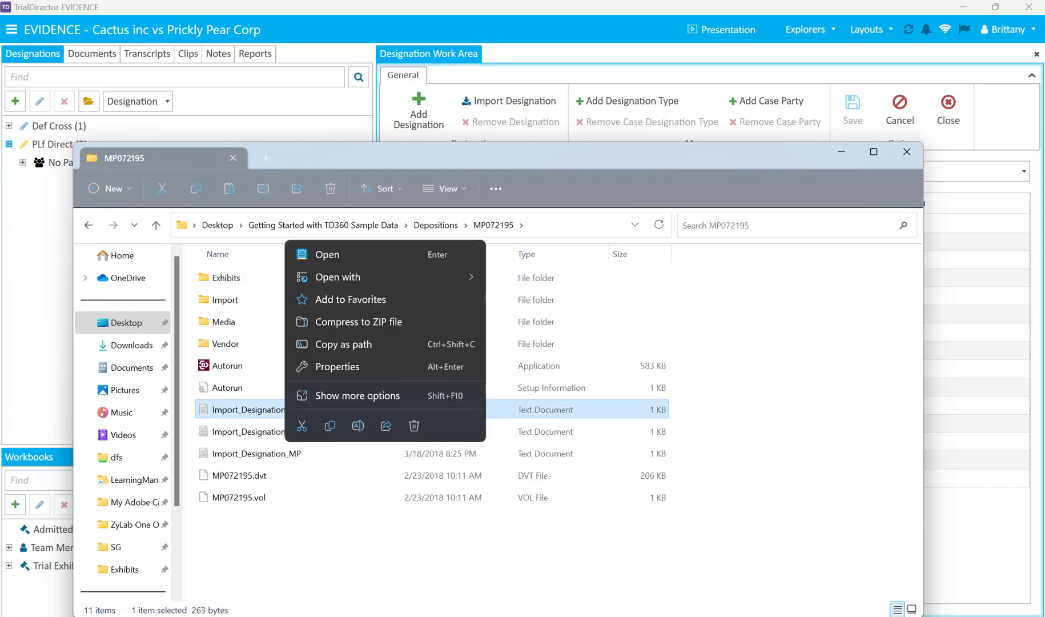
pyautogui.click(328, 254)
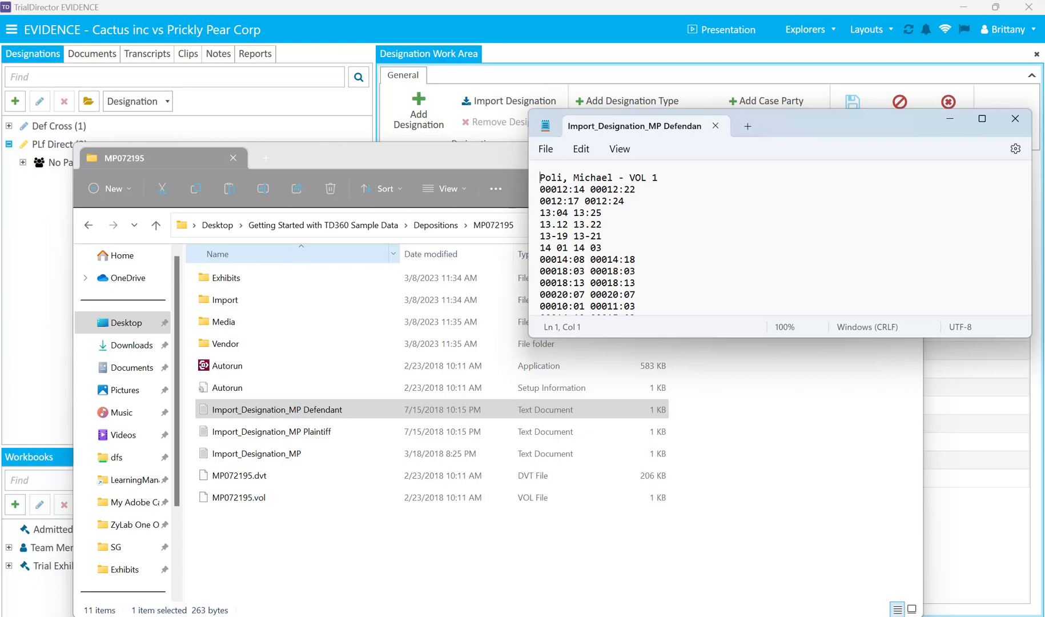
# - Enlarge the text file's window, examine its transcript name line and the differently formatted page and line ranges, and close it
pyautogui.moveTo(734, 129); pyautogui.dragTo(623, 157)
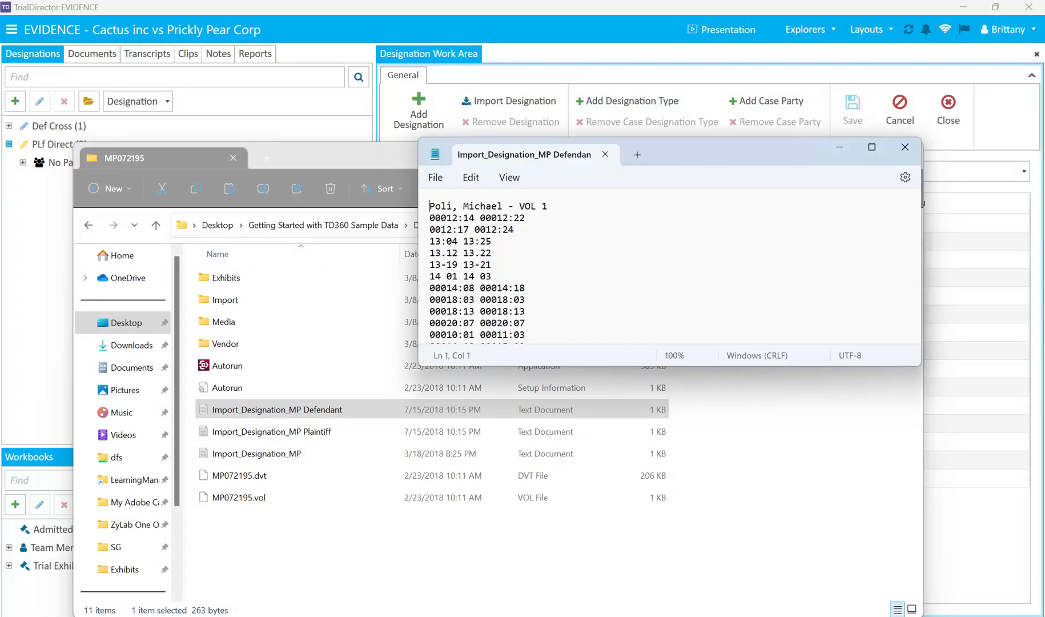
pyautogui.moveTo(639, 366); pyautogui.dragTo(639, 516)
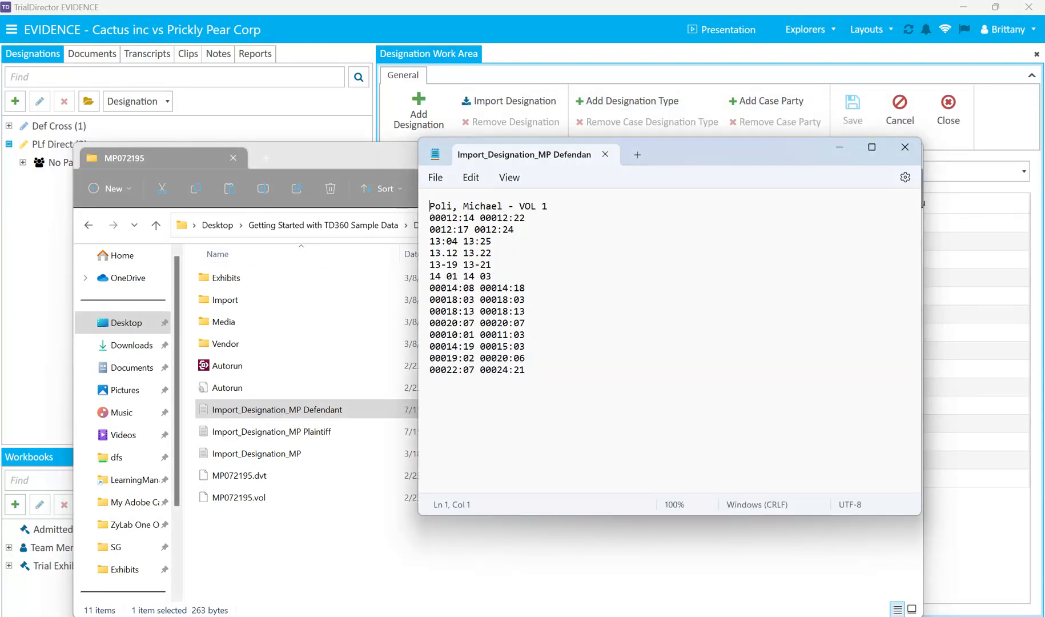
pyautogui.moveTo(429, 206); pyautogui.dragTo(547, 205)
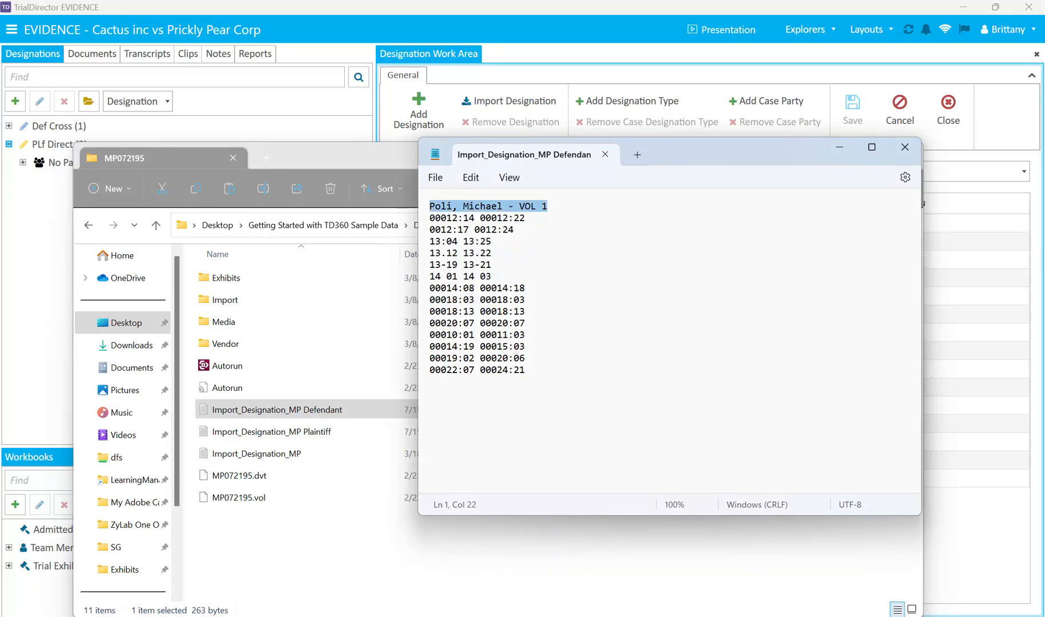
pyautogui.click(548, 206)
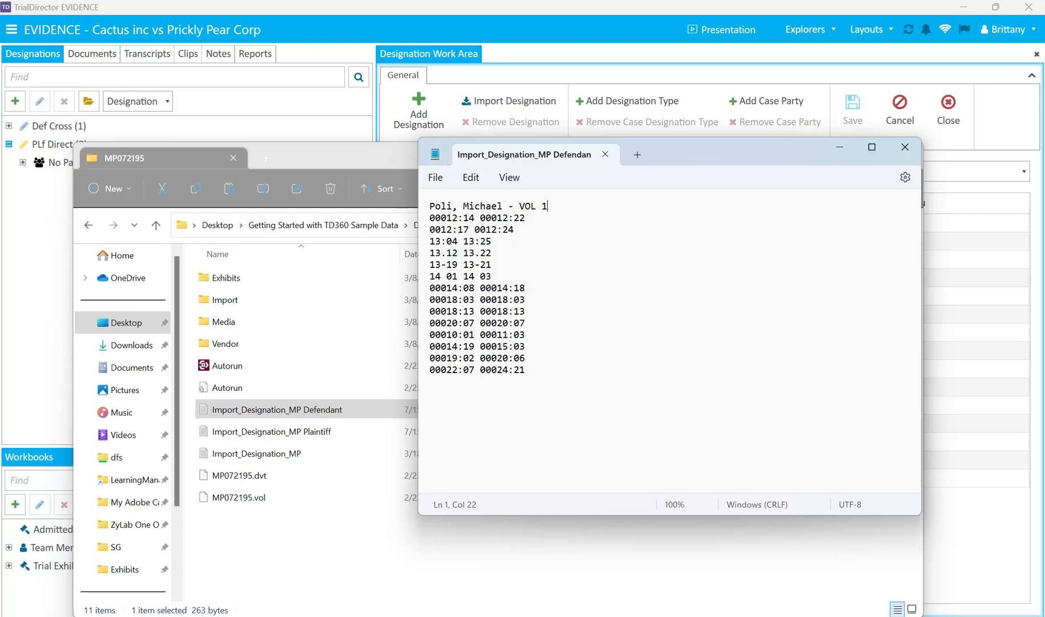
pyautogui.press('Right')
pyautogui.hotkey('shift', 'Right')
pyautogui.hotkey('shift', 'Right')
pyautogui.hotkey('shift', 'Right')
pyautogui.hotkey('shift', 'Right')
pyautogui.hotkey('shift', 'Right')
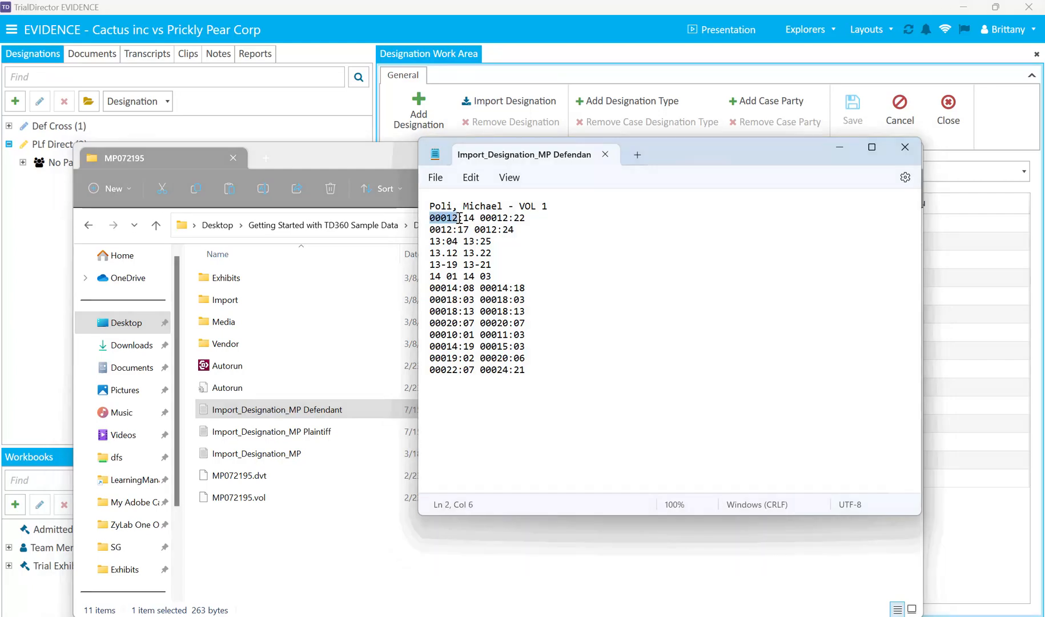
pyautogui.click(474, 218)
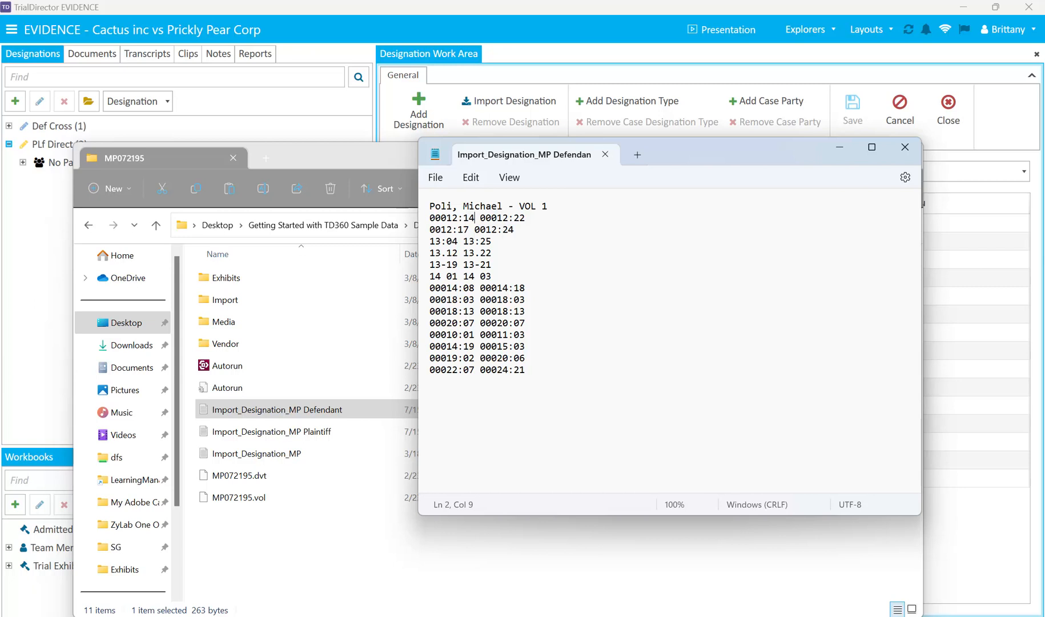
pyautogui.moveTo(441, 253); pyautogui.dragTo(441, 277)
pyautogui.click(447, 277)
pyautogui.hotkey('alt', 'F4')
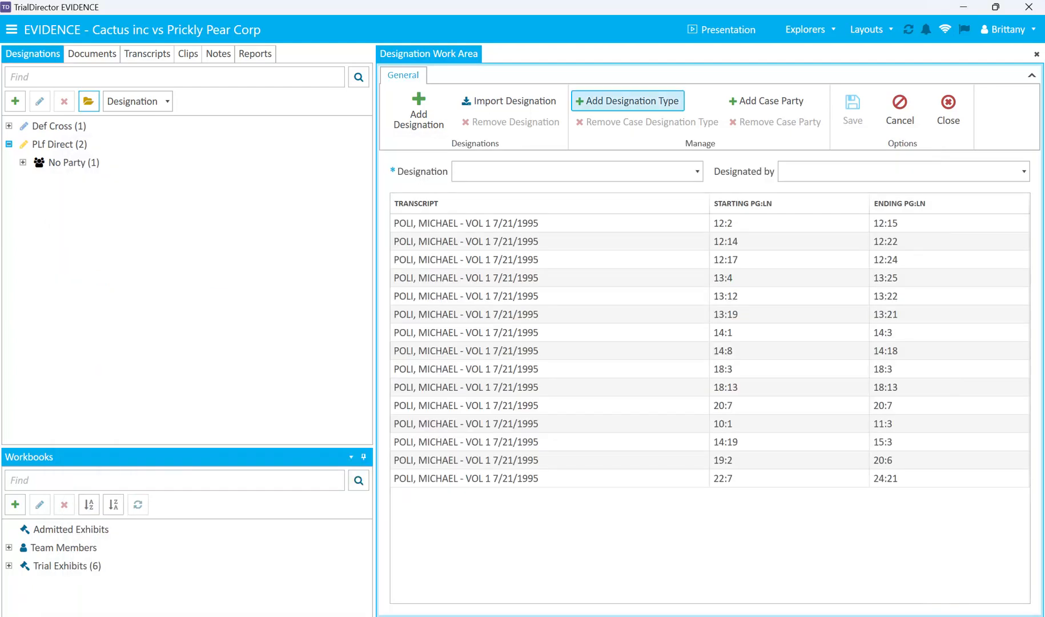
# - Add a case party named Plaintiff with the description Cactus Inc
pyautogui.click(767, 101)
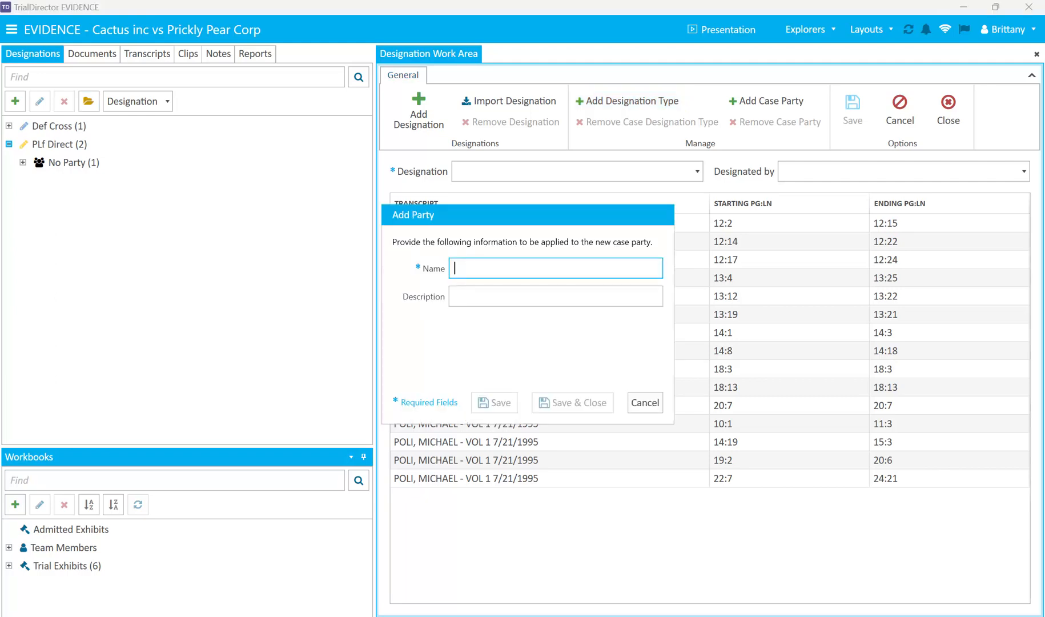
pyautogui.write('Plaintiff')
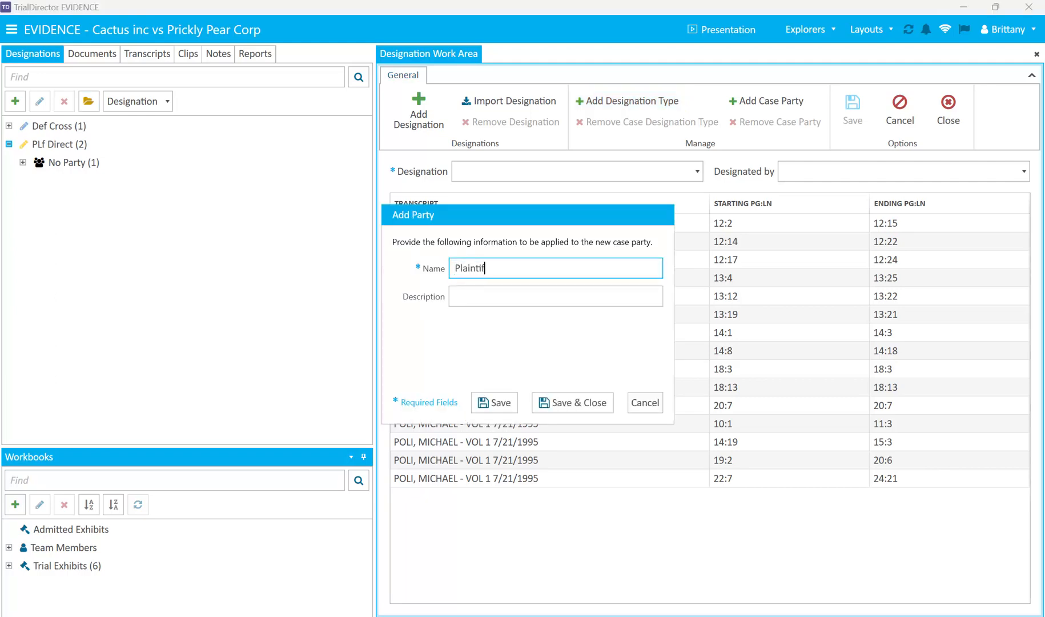
pyautogui.press('Tab')
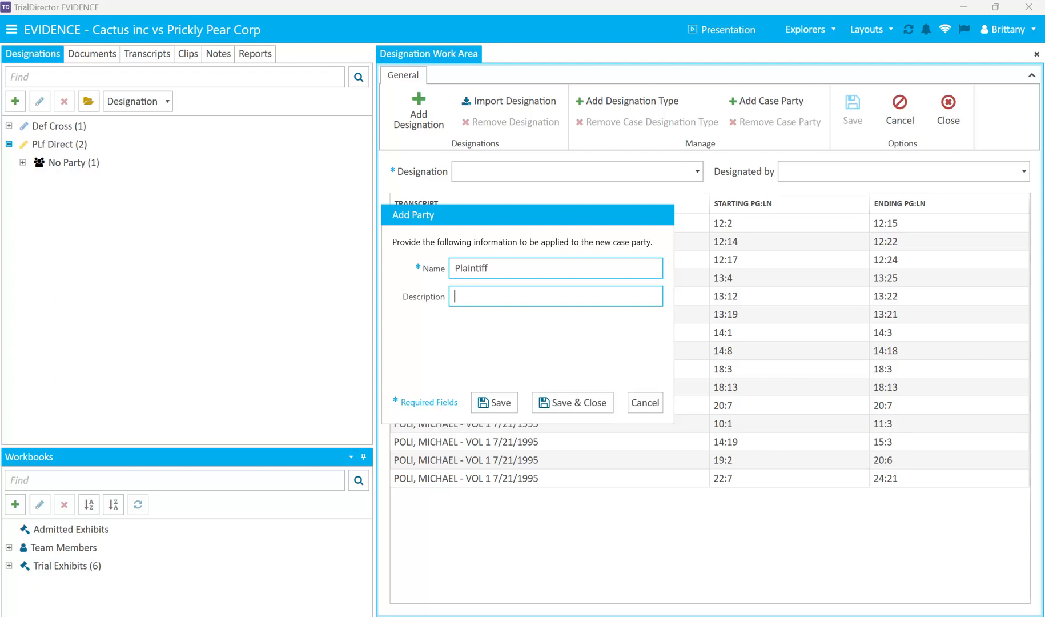
pyautogui.write('Cal')
pyautogui.press('BackSpace')
pyautogui.press('BackSpace')
pyautogui.write('actus Inc')
pyautogui.click(573, 402)
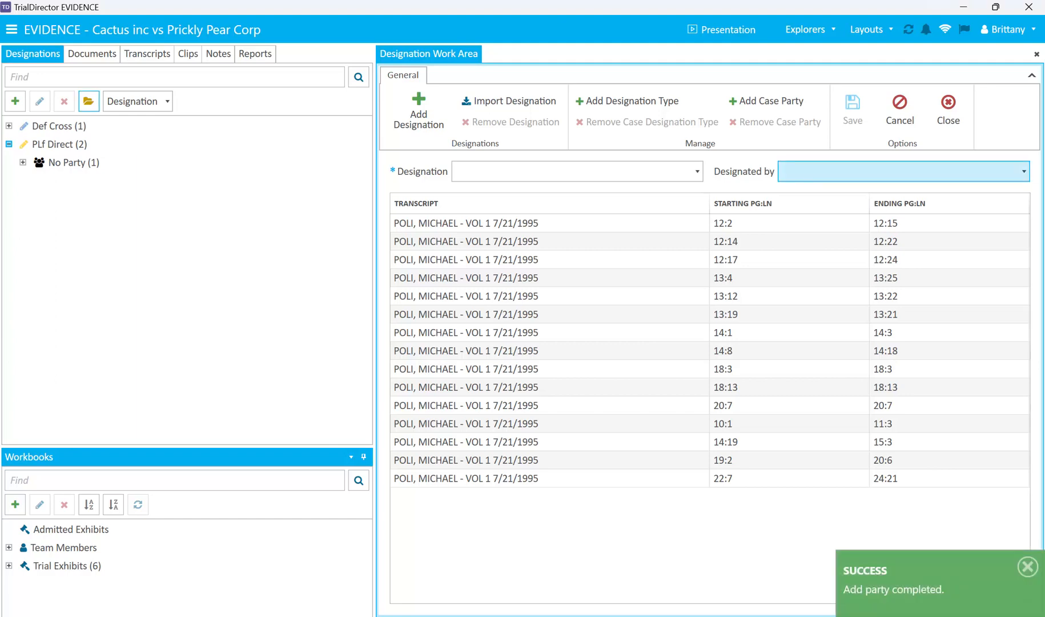
# - Assign the listed transcript passages to the PLf Direct designation, designated by No Party, and save them
pyautogui.click(696, 171)
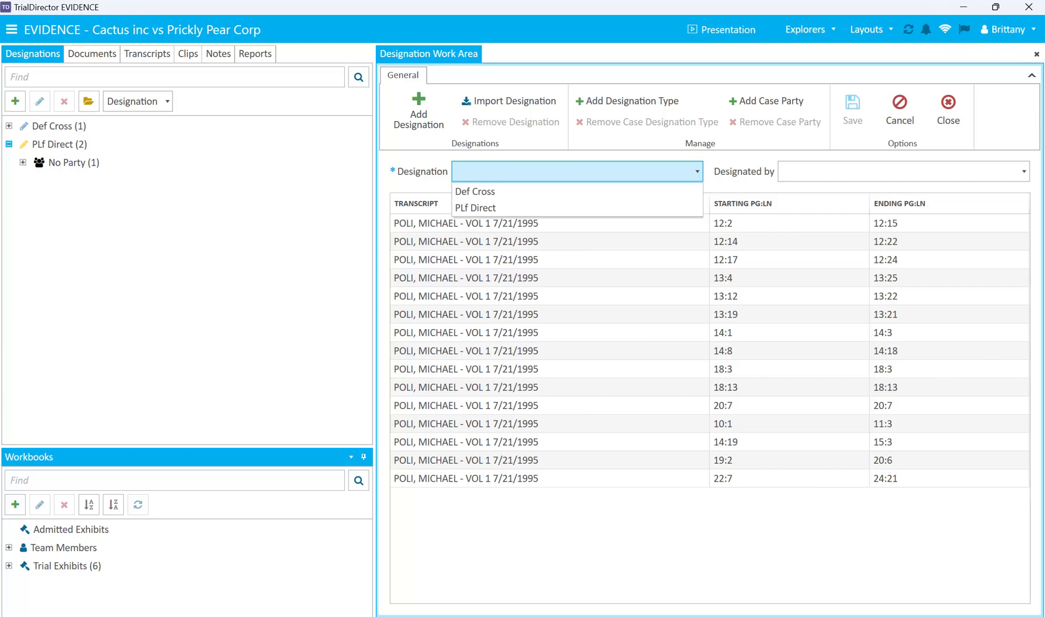
pyautogui.click(475, 208)
pyautogui.click(902, 171)
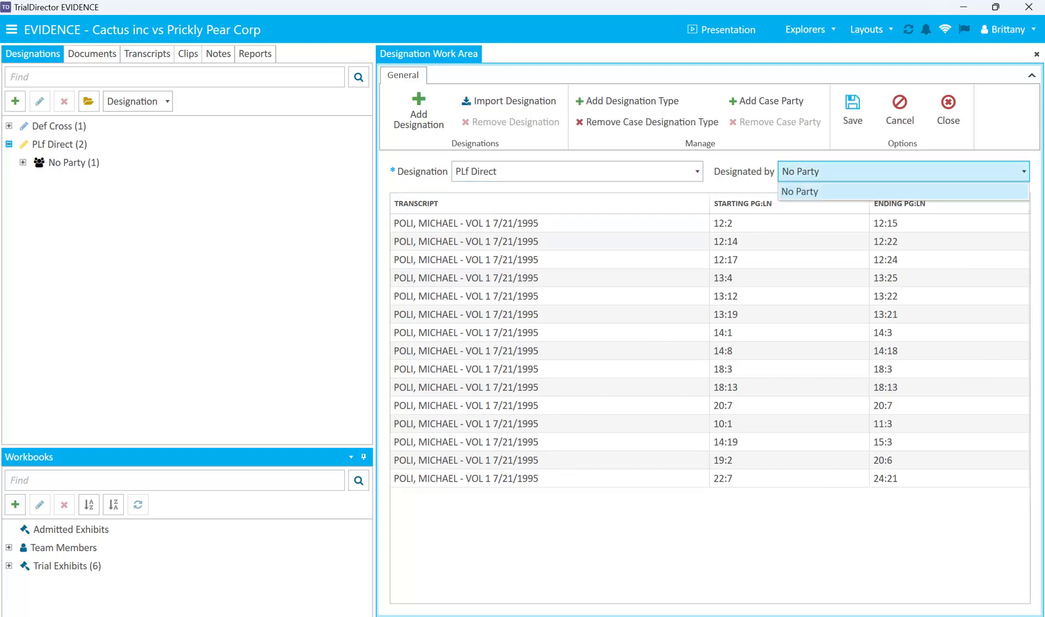
pyautogui.click(902, 171)
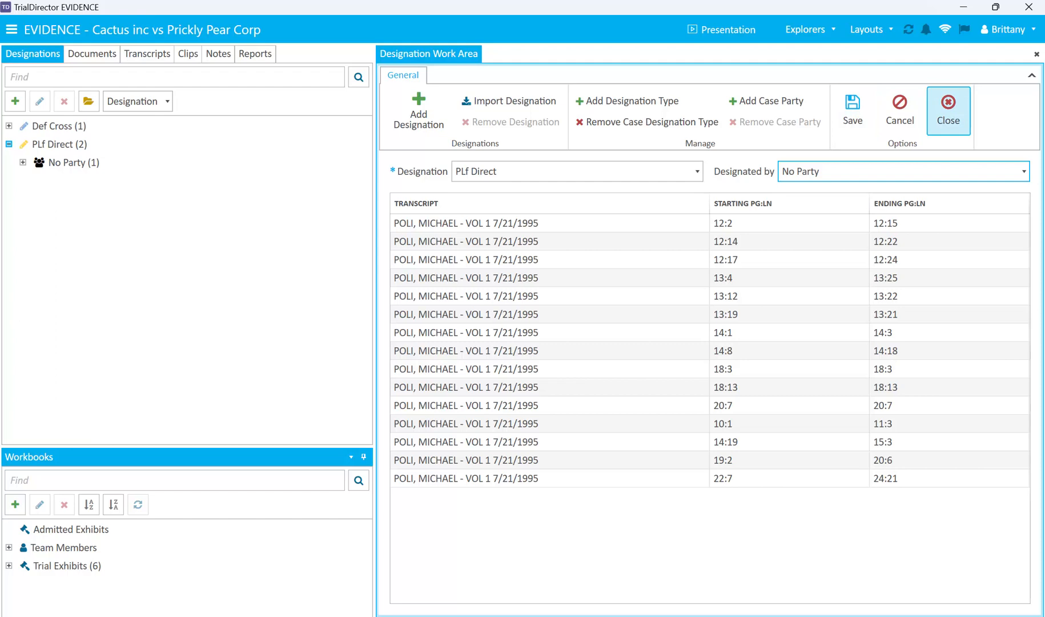
pyautogui.click(948, 111)
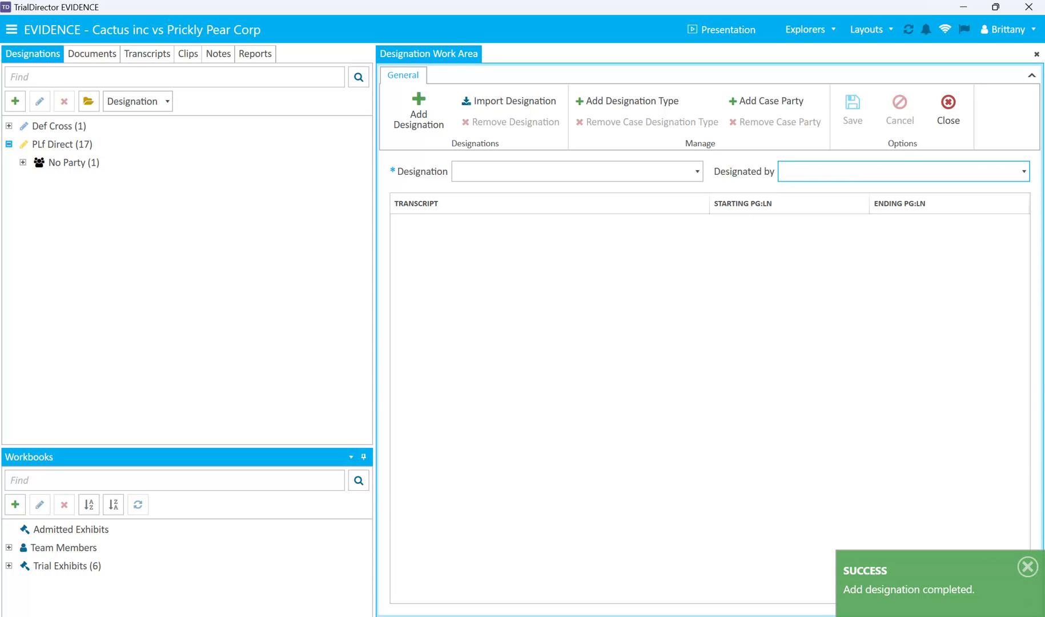
# - Expand the saved PLf Direct passages under No Party in the designations, and under the 7/21/1995 deposition in the transcripts
pyautogui.click(23, 163)
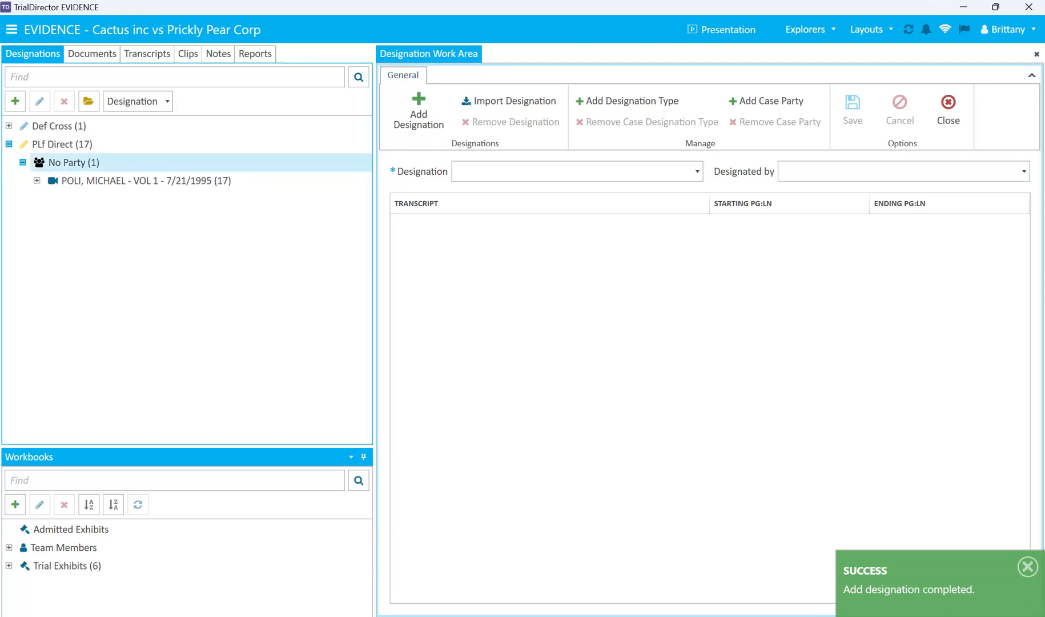
pyautogui.doubleClick(137, 180)
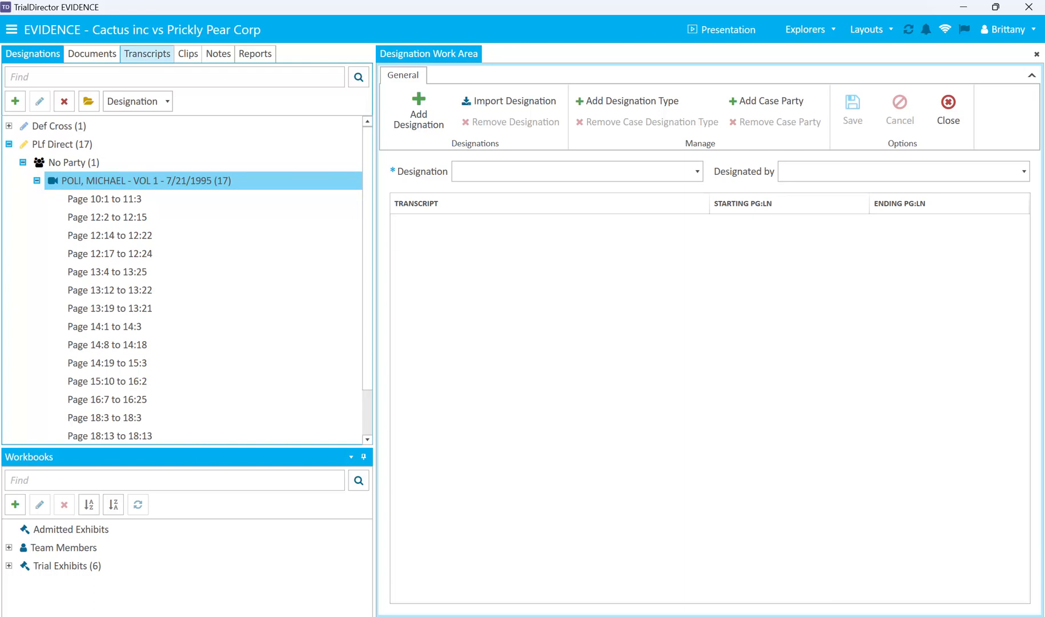
pyautogui.click(147, 53)
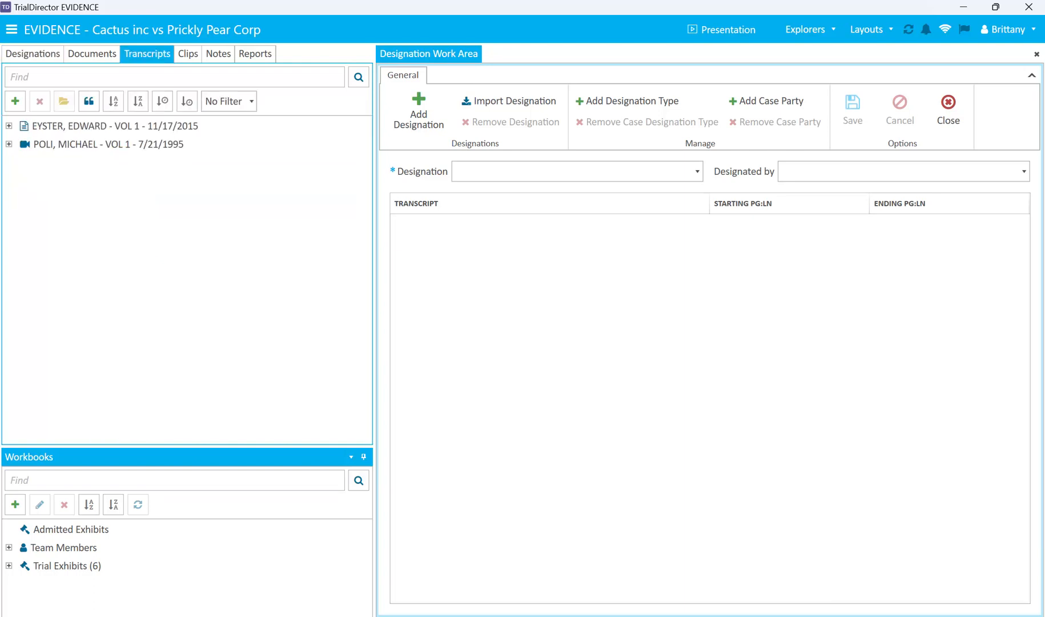
pyautogui.click(9, 144)
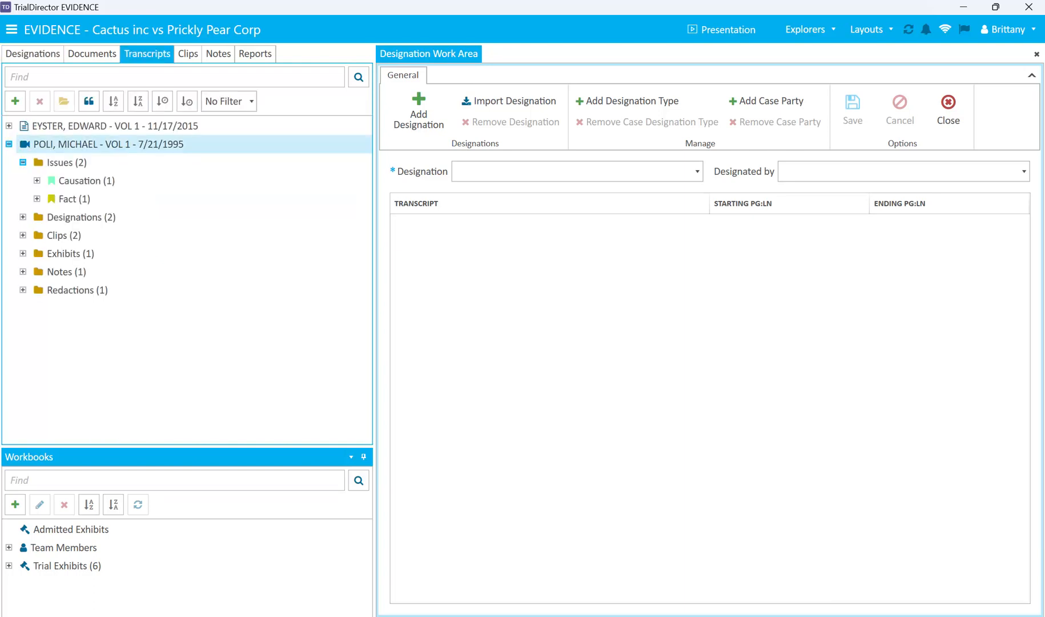
pyautogui.click(23, 217)
pyautogui.click(85, 235)
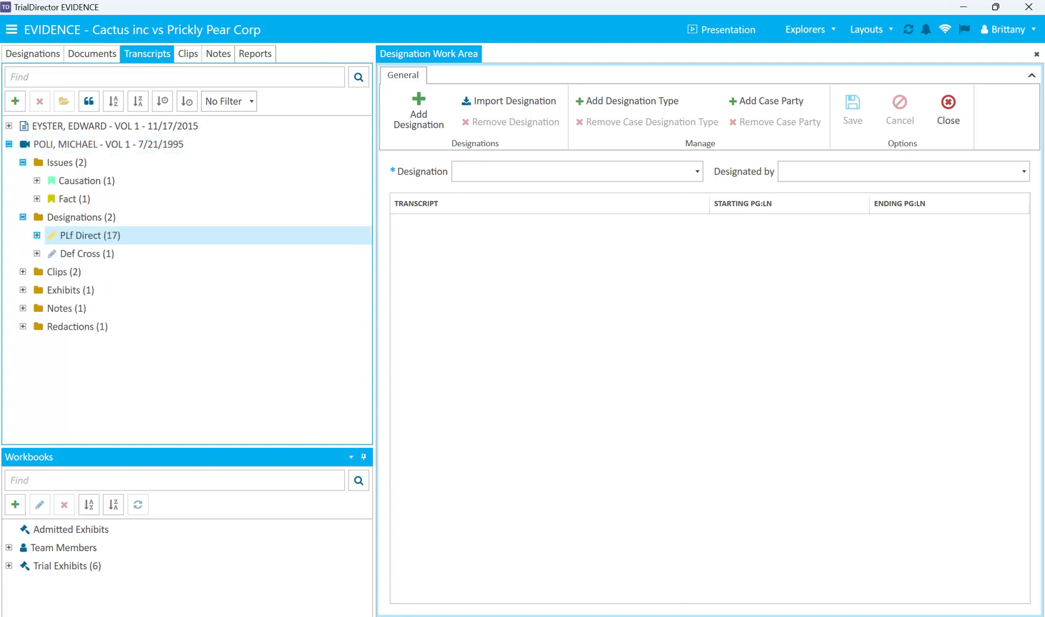
pyautogui.click(37, 235)
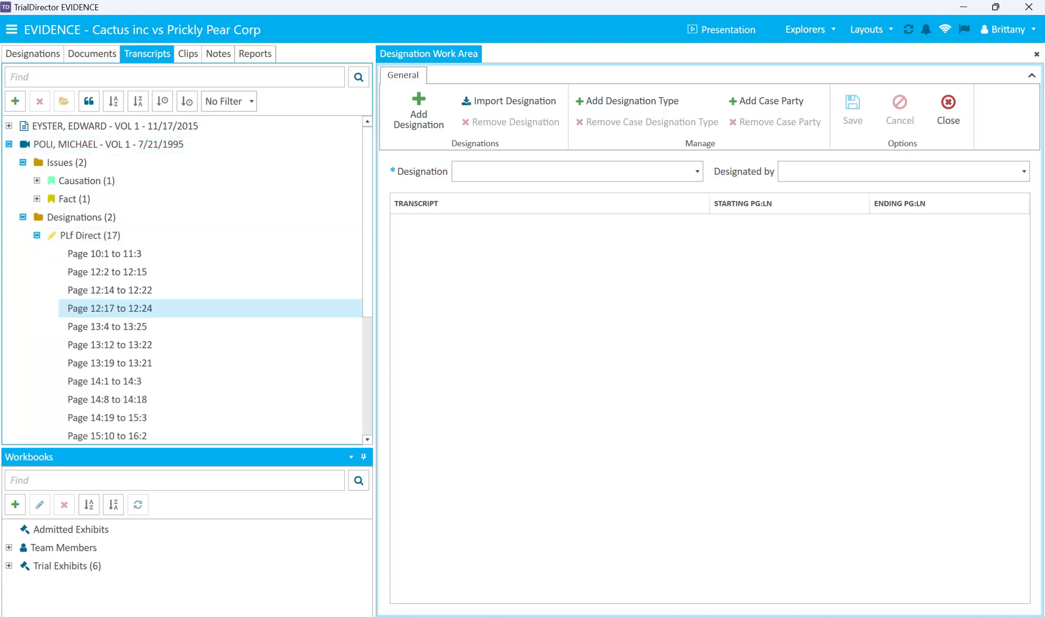
# - Open PLf Direct passages 12:17 to 12:24 and 13:4 to 13:25 in the transcript, review the shown annotation types, and widen the transcript view
pyautogui.doubleClick(110, 308)
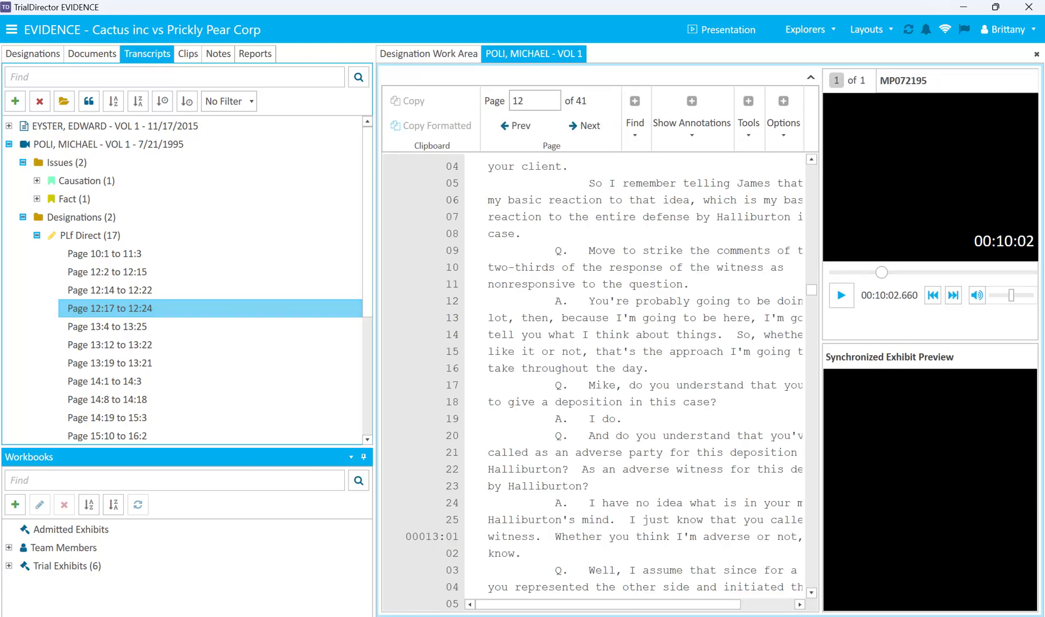
pyautogui.moveTo(674, 604); pyautogui.dragTo(736, 609)
pyautogui.doubleClick(108, 327)
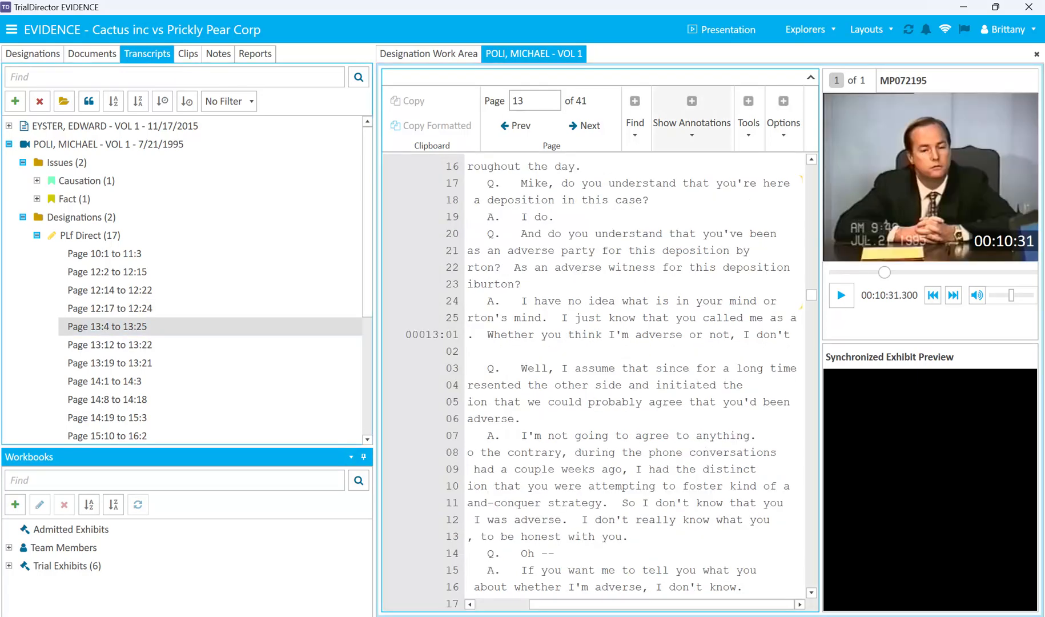
pyautogui.click(692, 123)
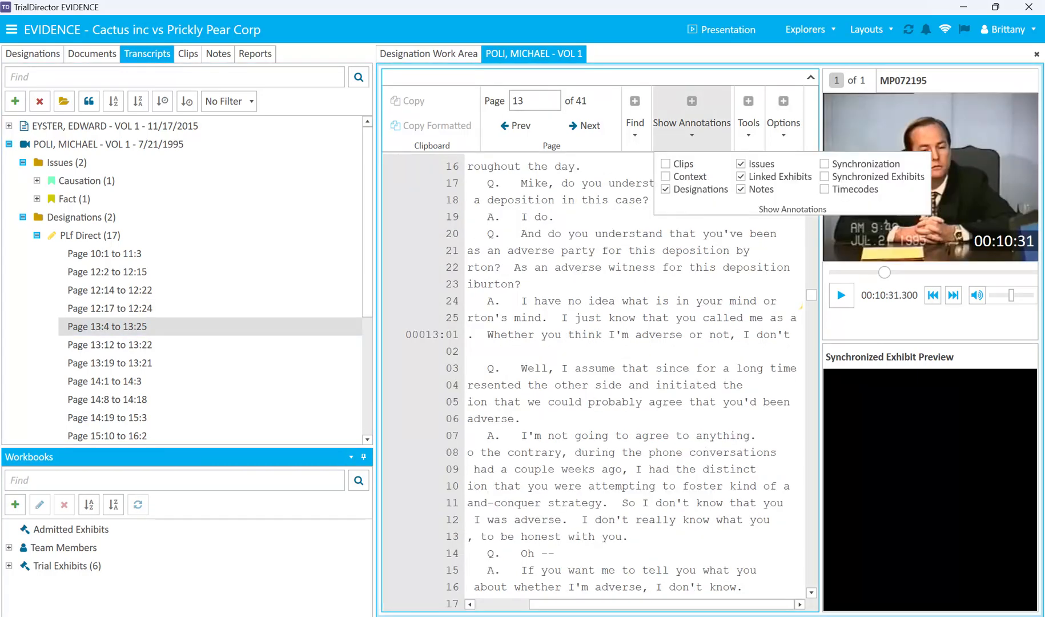
pyautogui.press('Escape')
pyautogui.moveTo(374, 301); pyautogui.dragTo(241, 300)
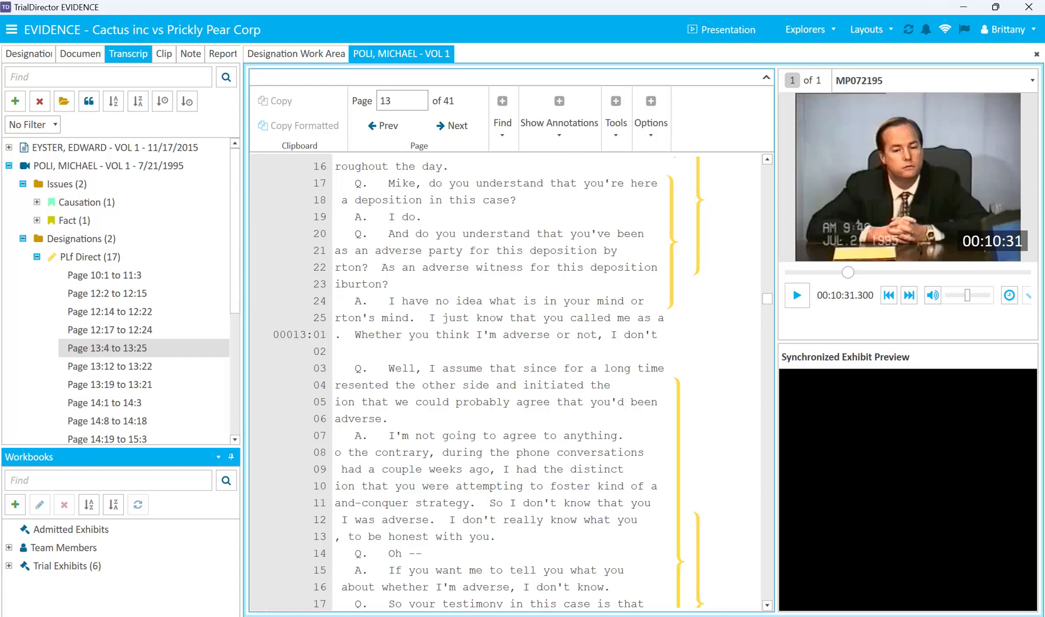
# - Apply a Def Cross designation with No Party to the testimony from page 14 line 7 to page 15 line 5
pyautogui.scroll(-5, 715, 486)
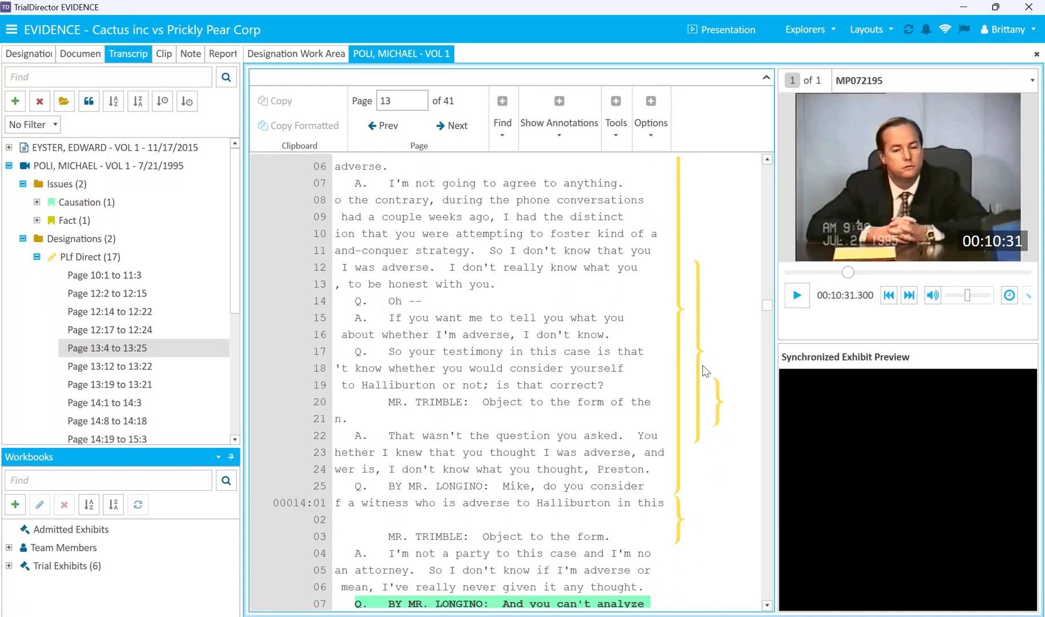
pyautogui.scroll(-4, 703, 366)
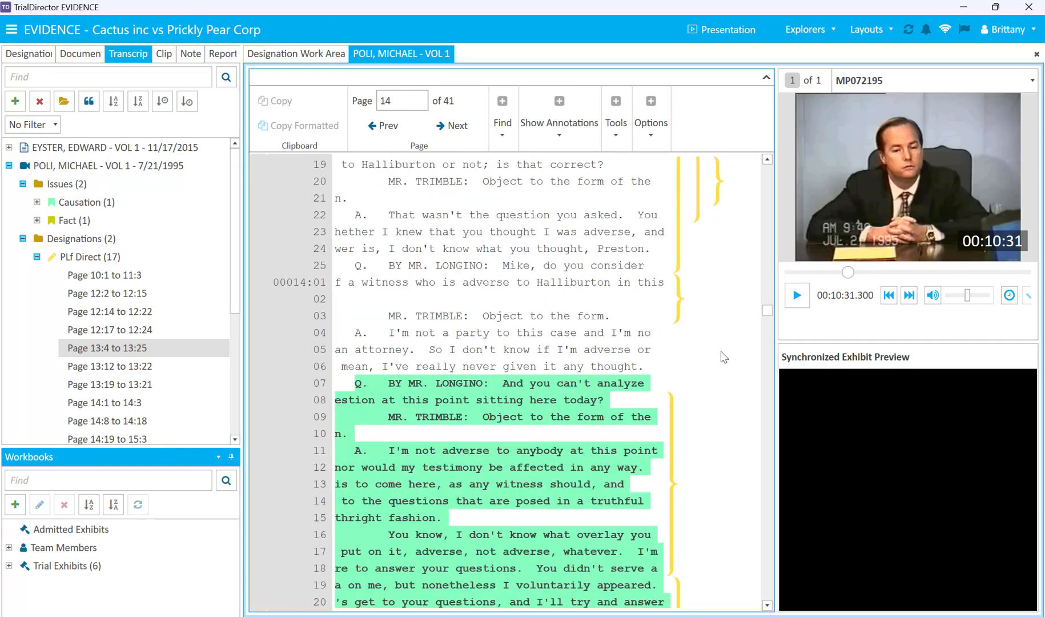
pyautogui.scroll(-6, 724, 357)
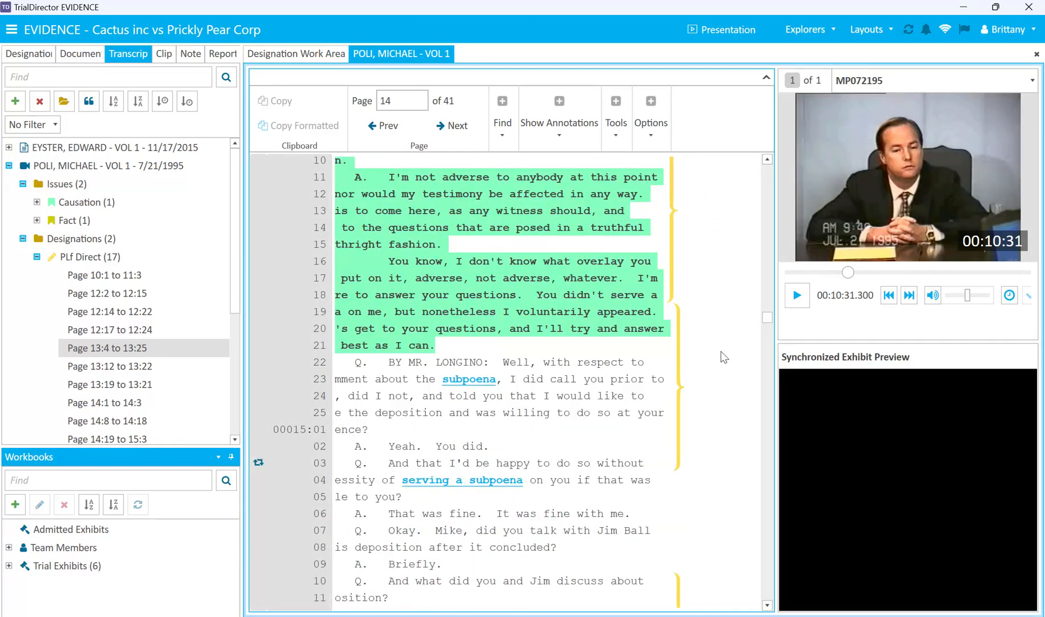
pyautogui.scroll(2, 381, 261)
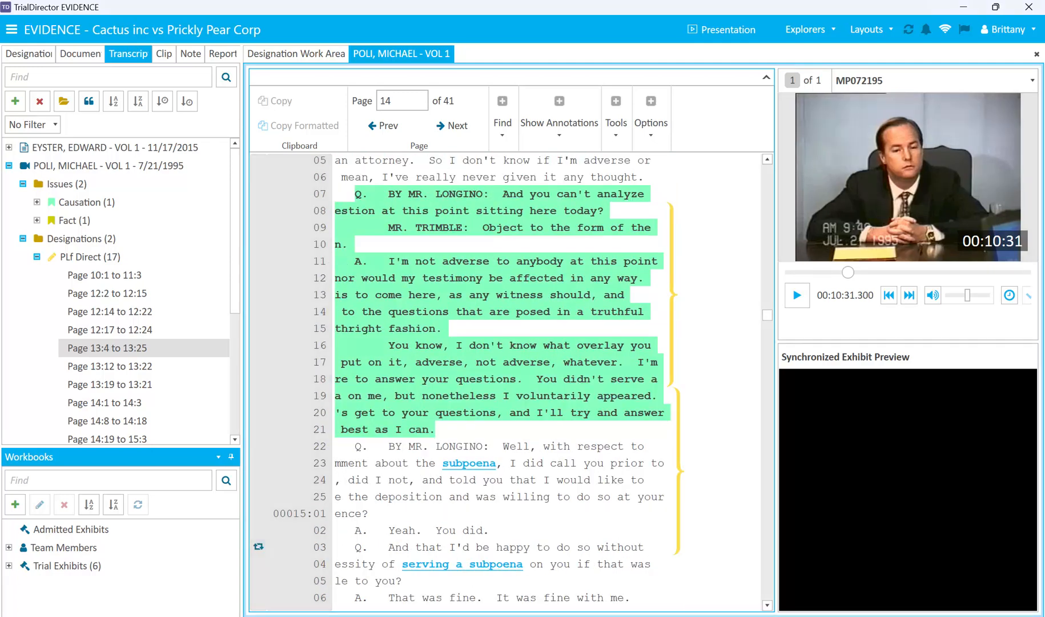
pyautogui.moveTo(383, 194); pyautogui.dragTo(680, 581)
pyautogui.rightClick(486, 392)
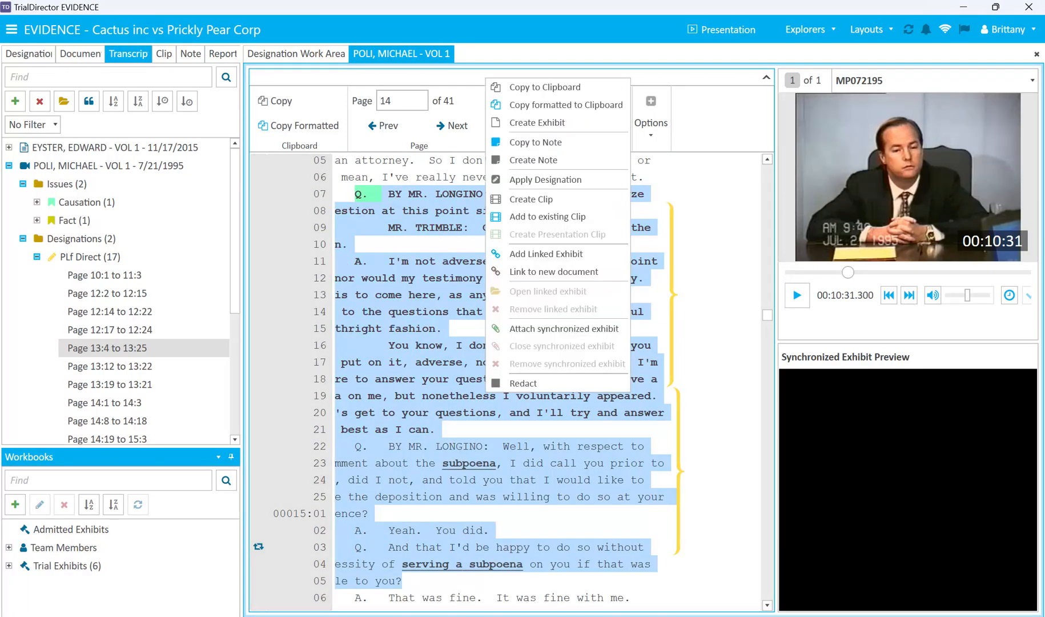
pyautogui.click(545, 179)
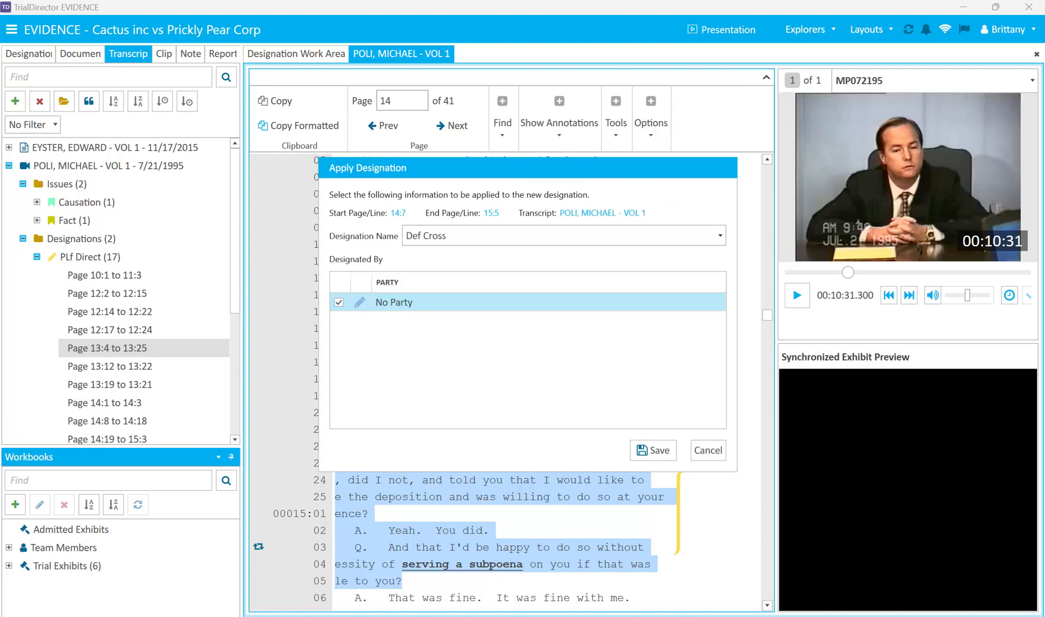
pyautogui.click(653, 450)
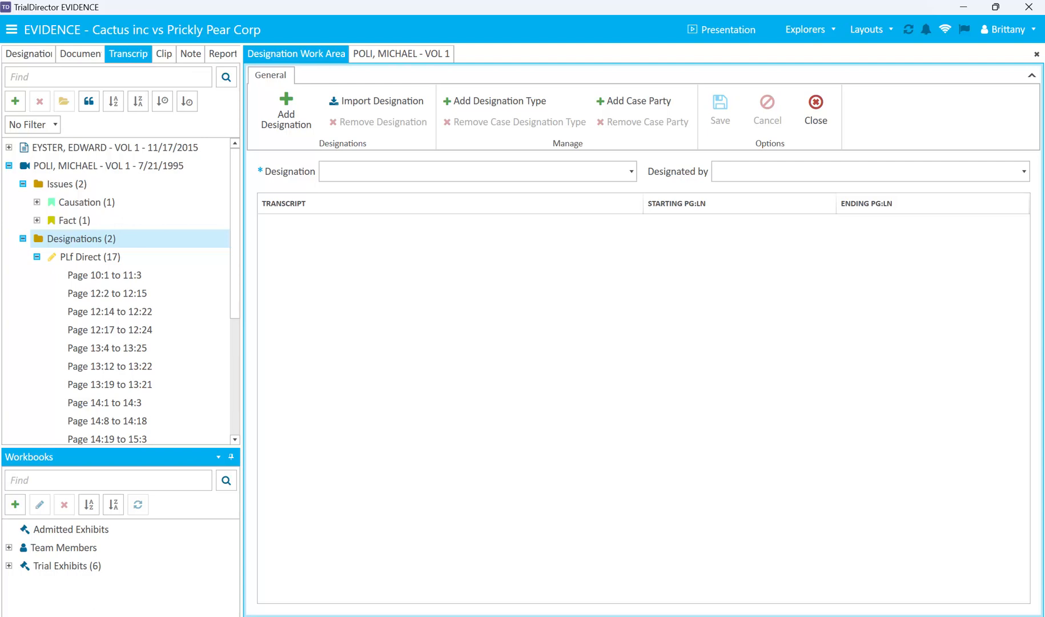
# - View the clip creation options for the PLf Direct passages 10:1 to 11:3 through 13:19 to 13:21, and collapse the Designations folder
pyautogui.click(105, 276)
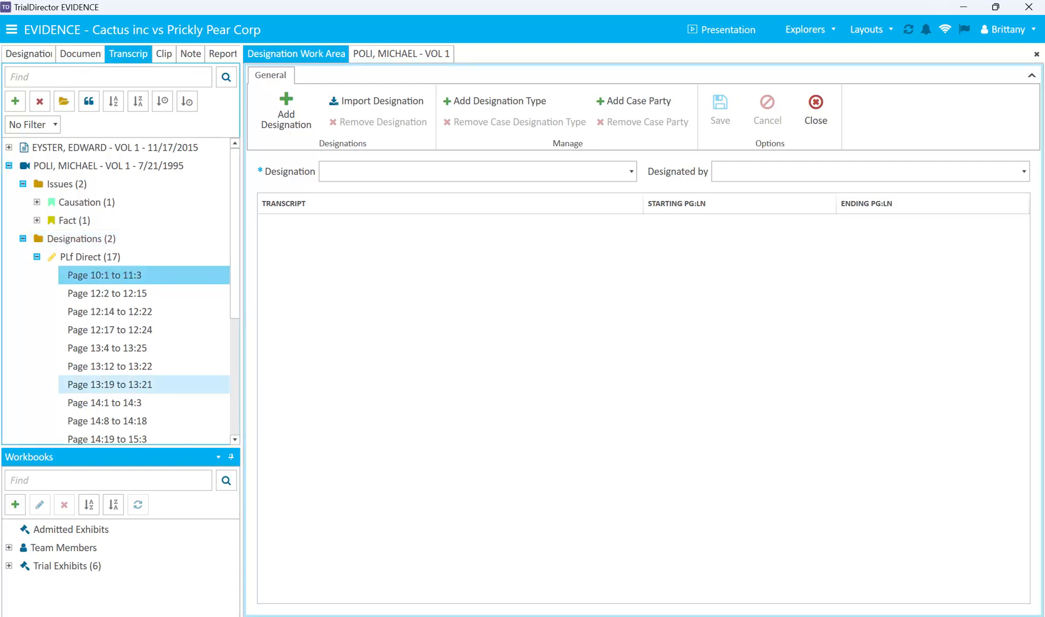
pyautogui.keyDown('shift'); pyautogui.click(109, 384); pyautogui.keyUp('shift')
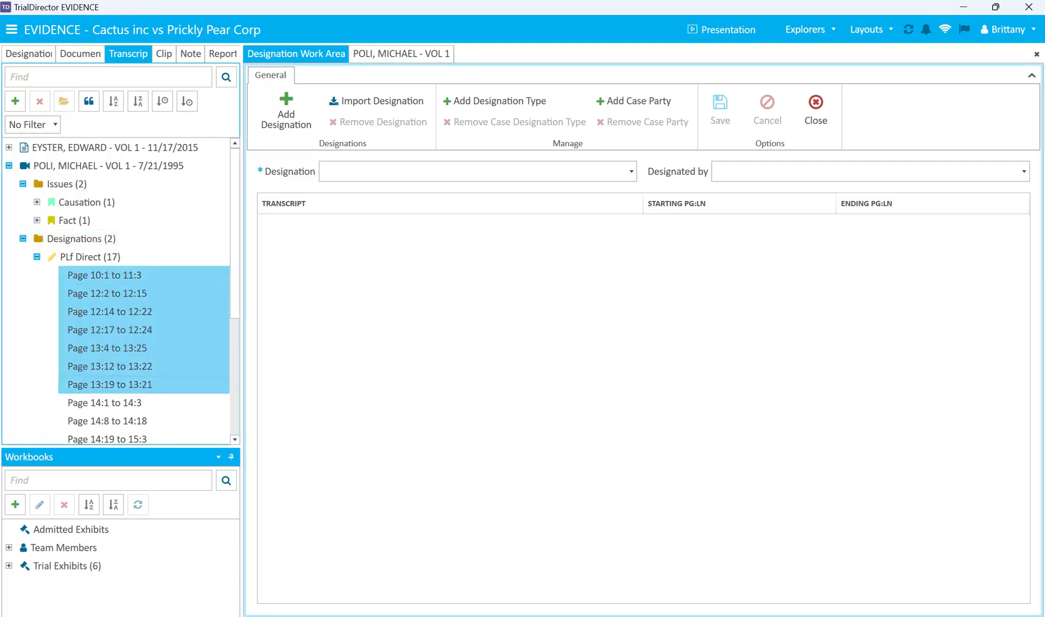
pyautogui.rightClick(118, 271)
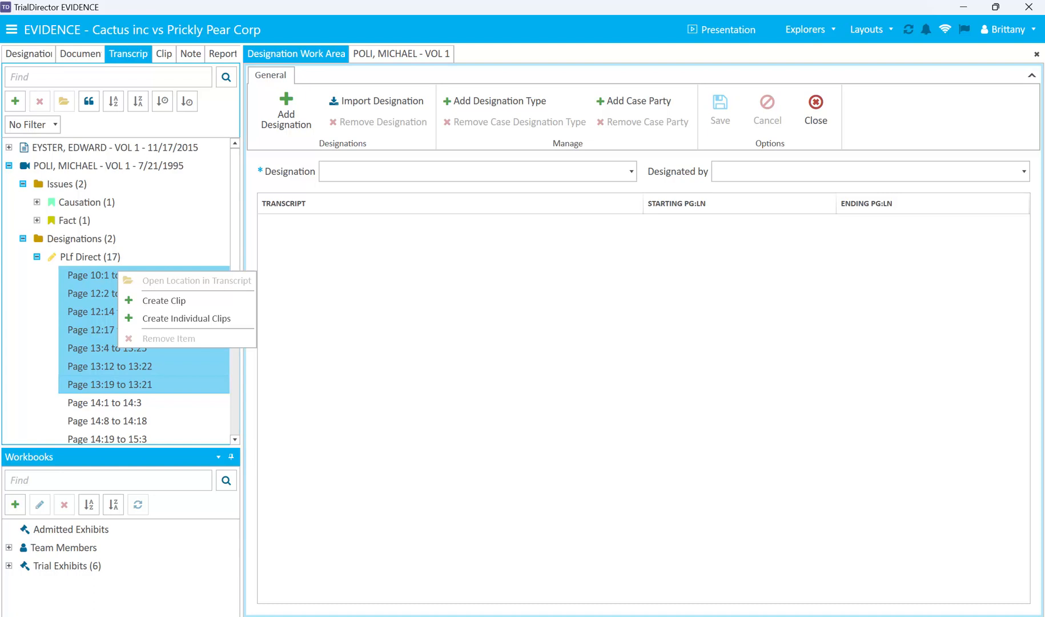
pyautogui.click(457, 366)
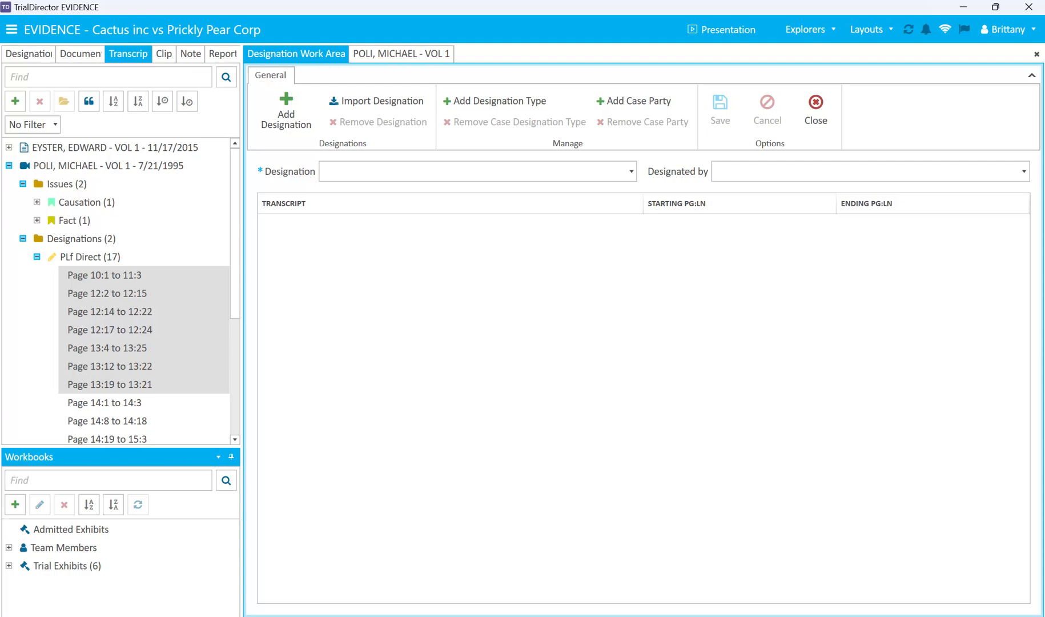
pyautogui.click(37, 257)
pyautogui.click(23, 239)
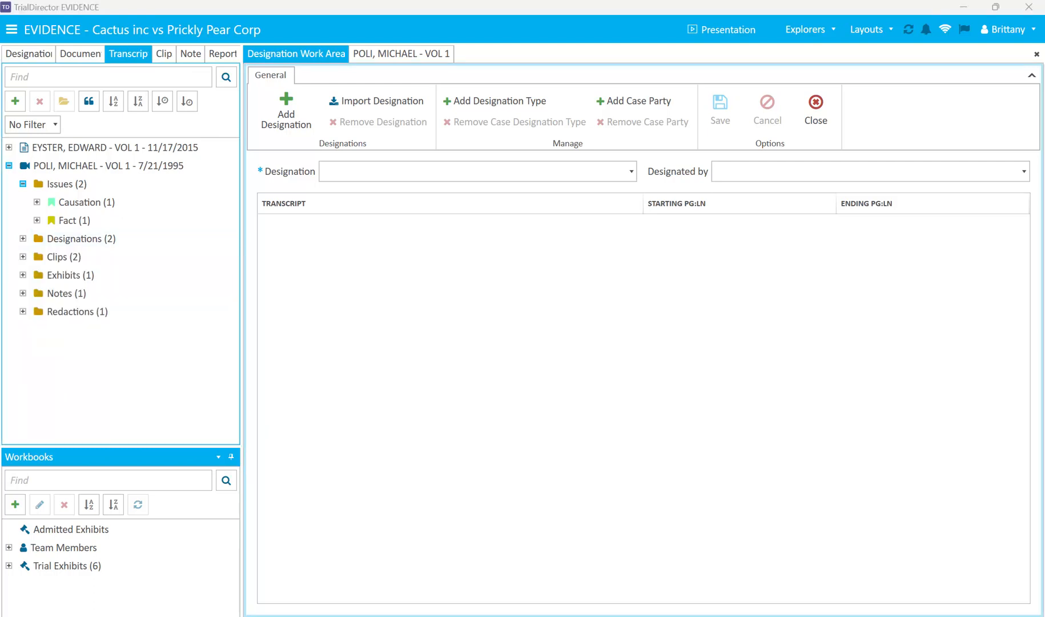